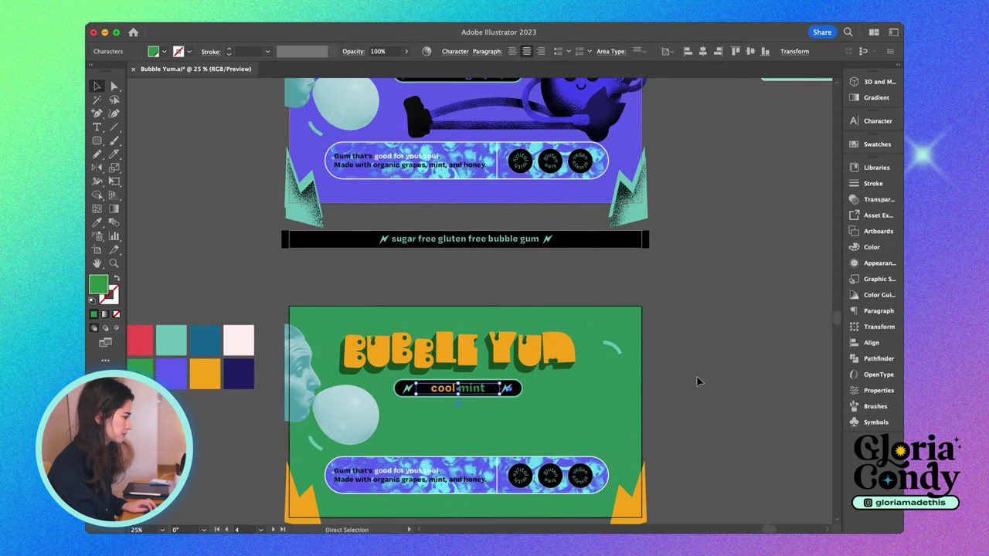
Clear the bubble photo and grape texture from the cool mint label and lay out green, dark green and orange palette squares beside it
left_click(696, 381)
scroll(680, 355, "down", 2)
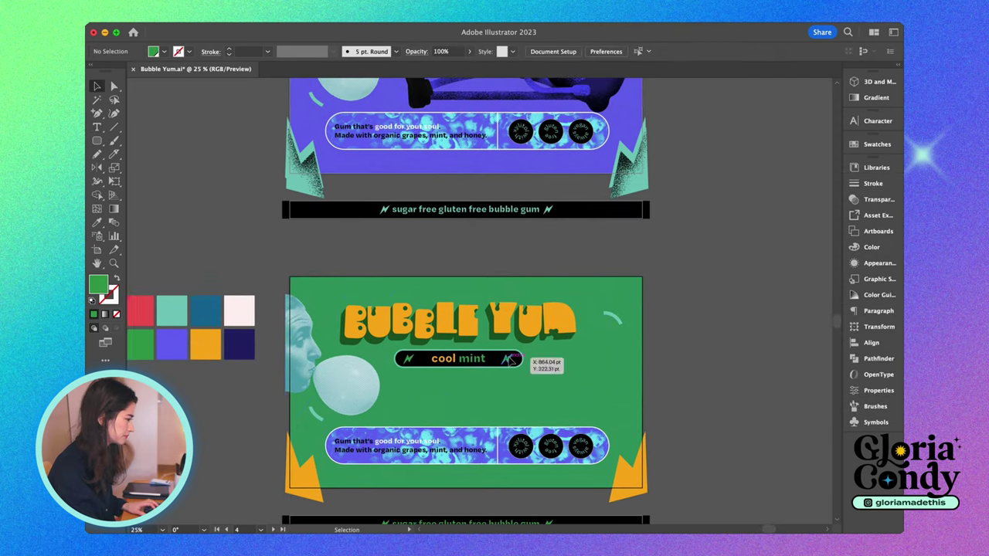
left_click(871, 247)
left_click(724, 160)
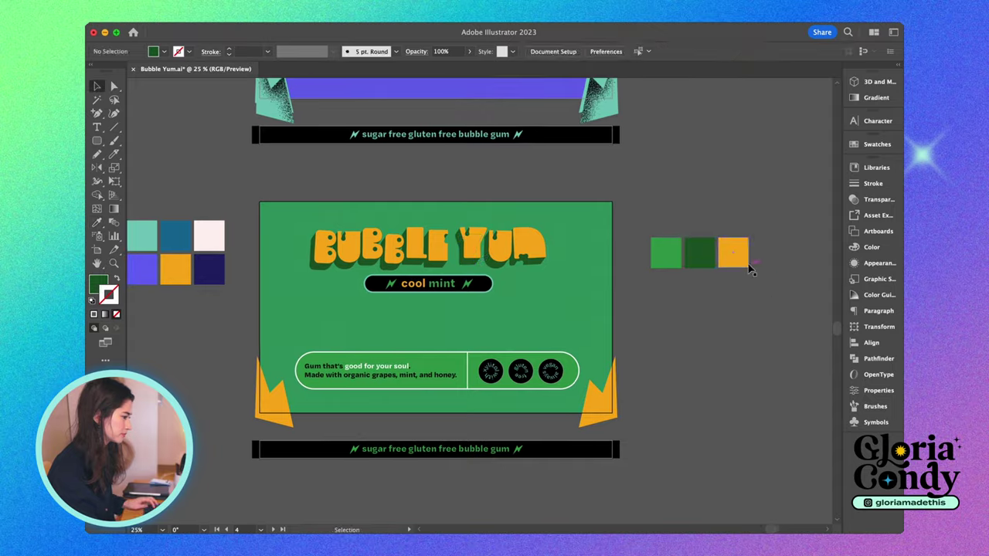
scroll(749, 268, "up", 3)
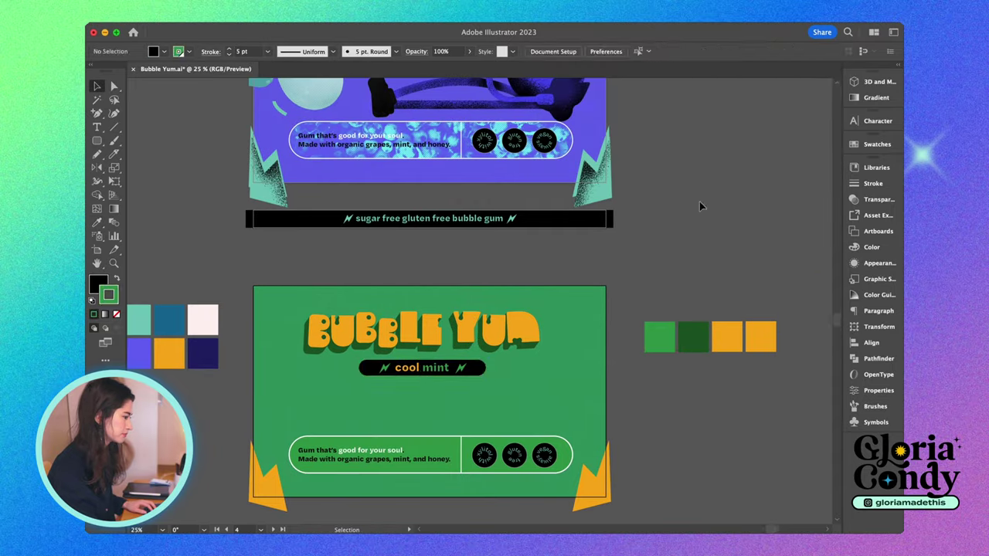
Recolour the mint label's orange lettering and corner bolts to light mint green and its background to a brighter green
left_click(754, 338)
double_click(98, 285)
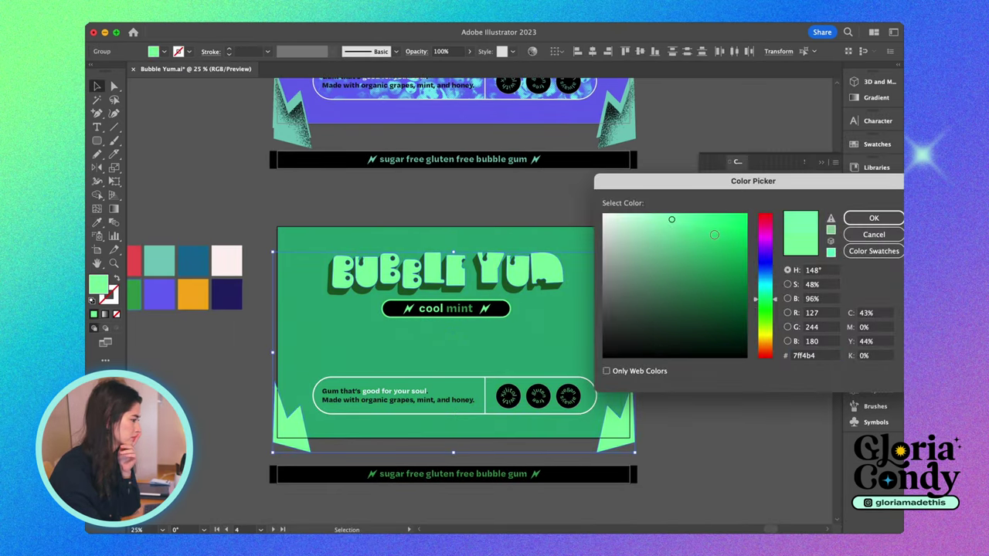
left_click(730, 256)
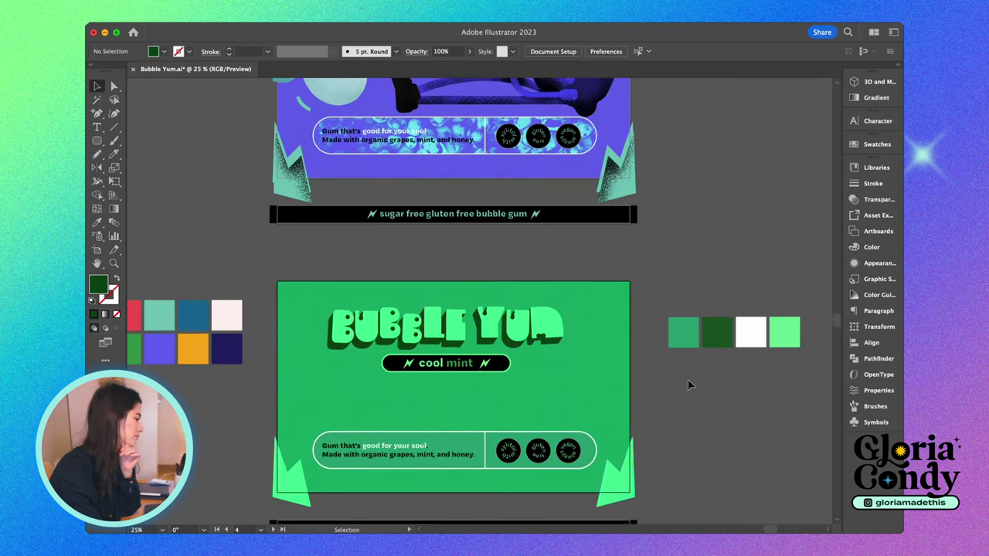
scroll(691, 371, "up", 3)
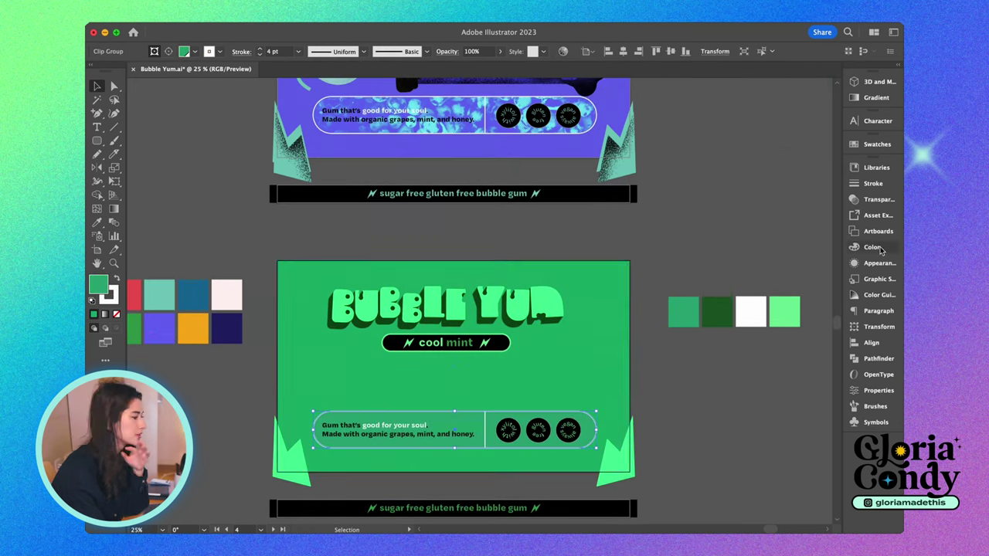
left_click(877, 144)
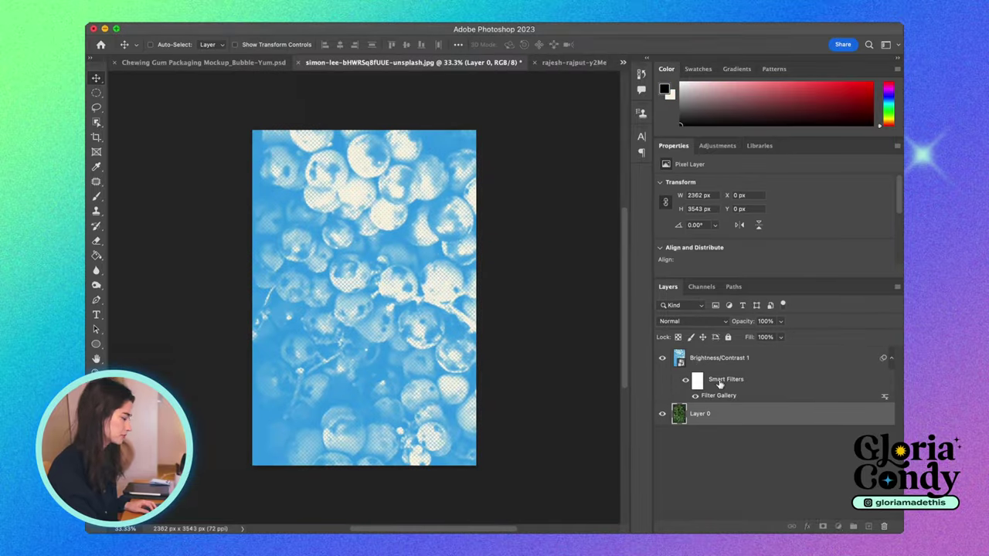
In Photoshop, give the mint-leaf photo a two-tone green texture using the Halftone Pattern, Reticulation and Grain filters
right_click(718, 384)
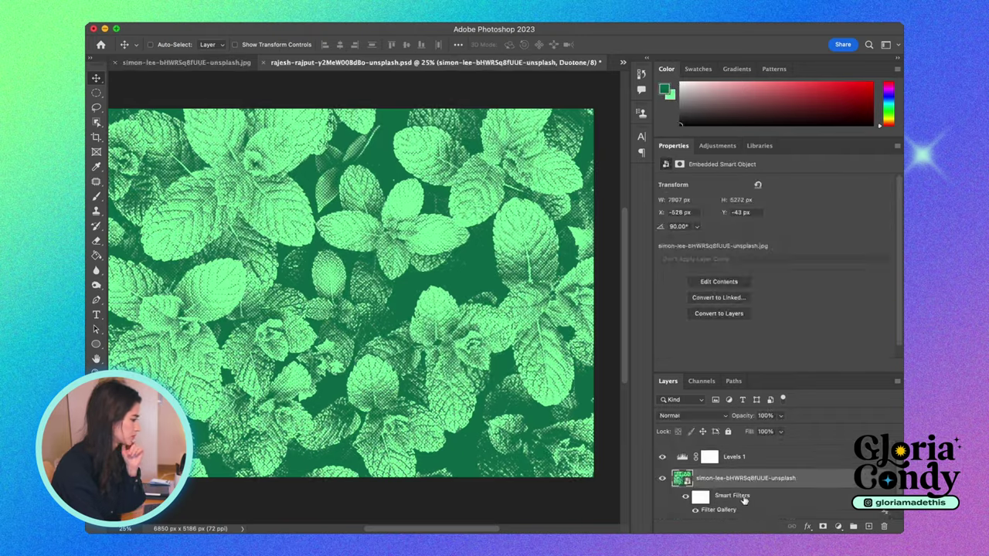
double_click(744, 501)
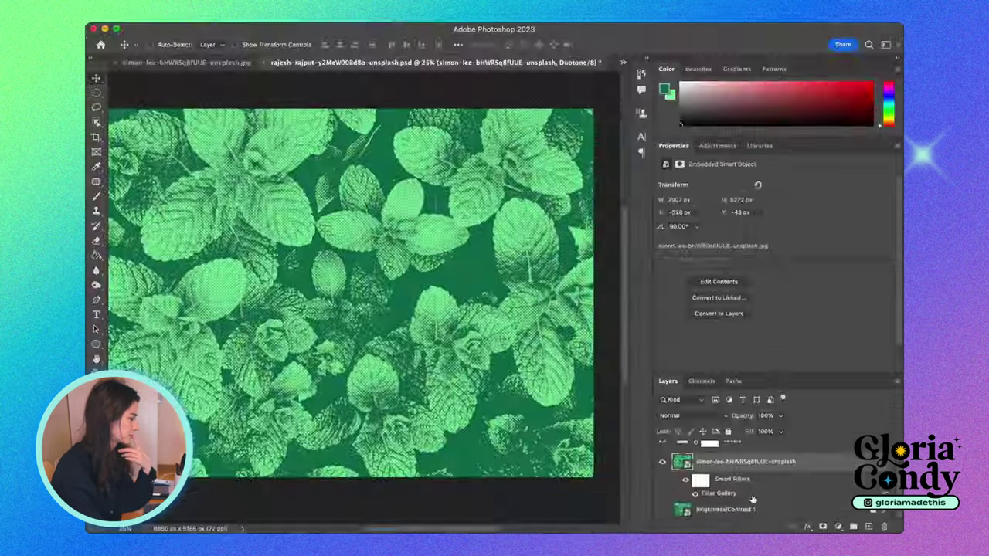
double_click(753, 500)
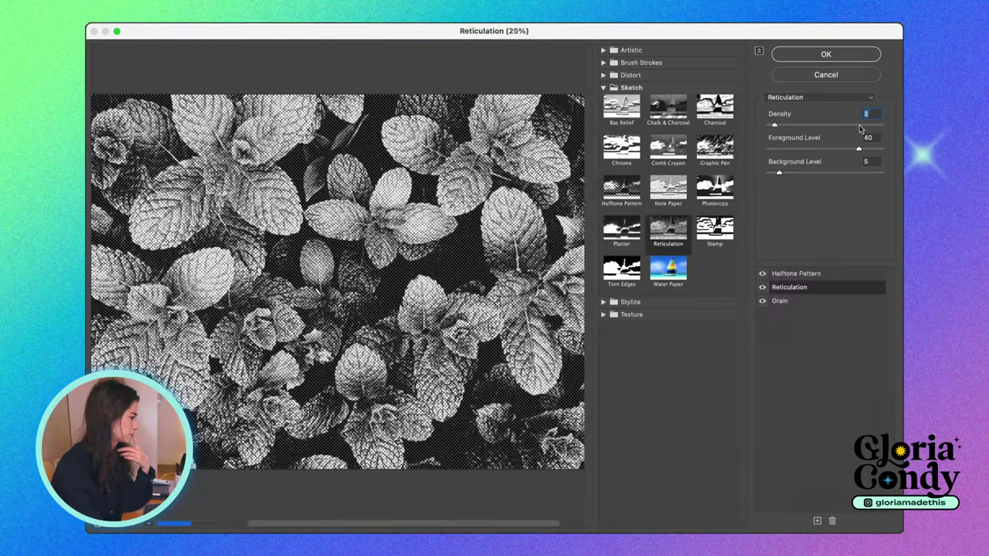
left_click(824, 54)
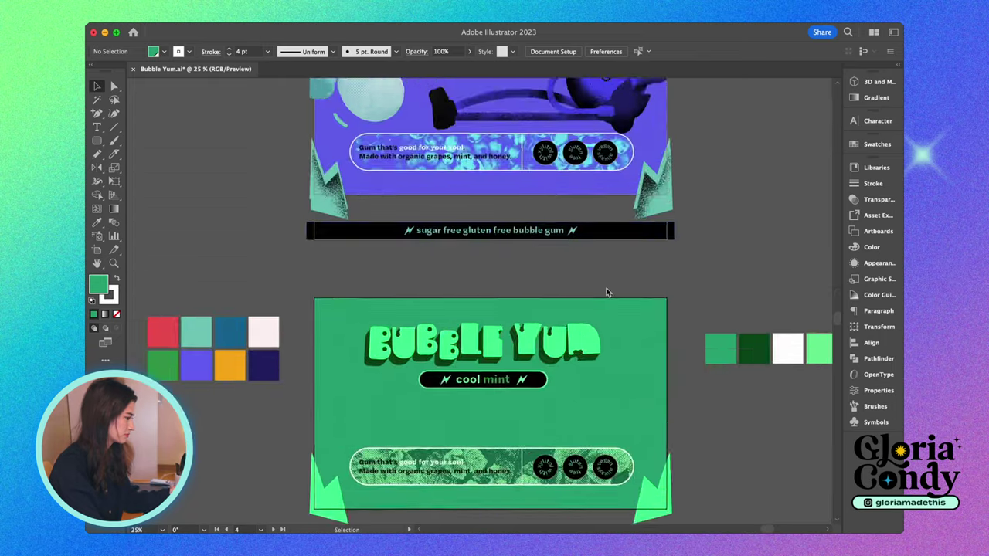
Tint the cut-out photo of the bubble-blowing woman green in Photoshop with a colorized Hue/Saturation adjustment
double_click(606, 293)
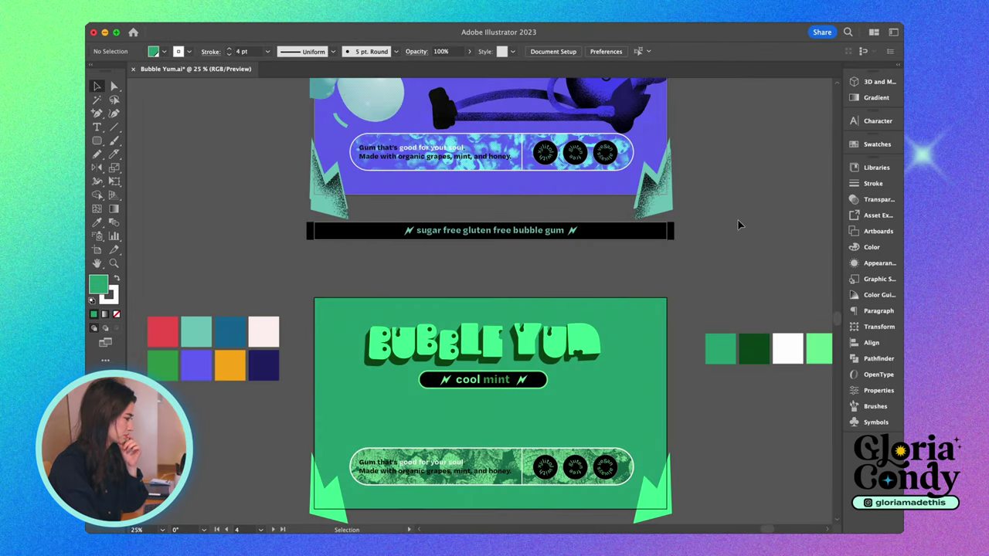
right_click(342, 261)
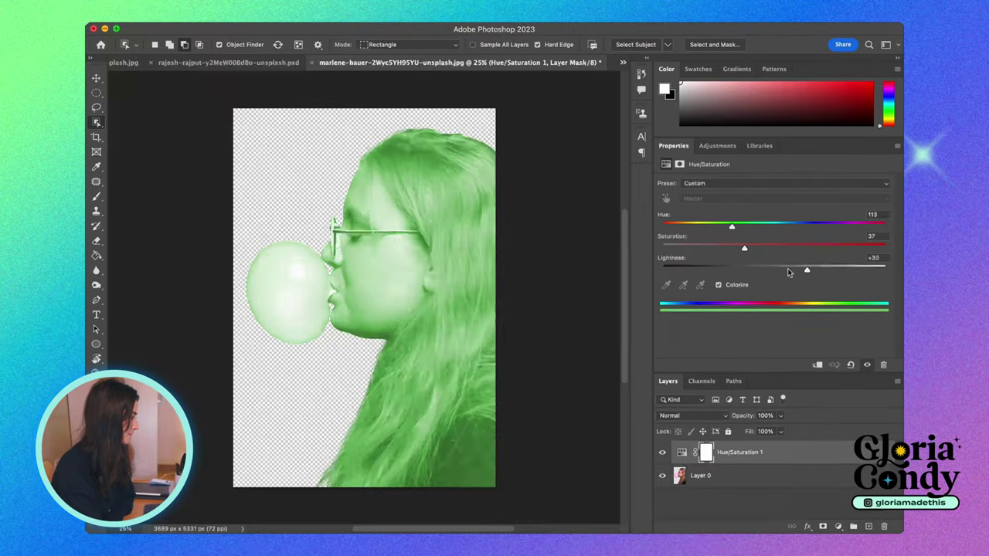
key("ctrl+Up")
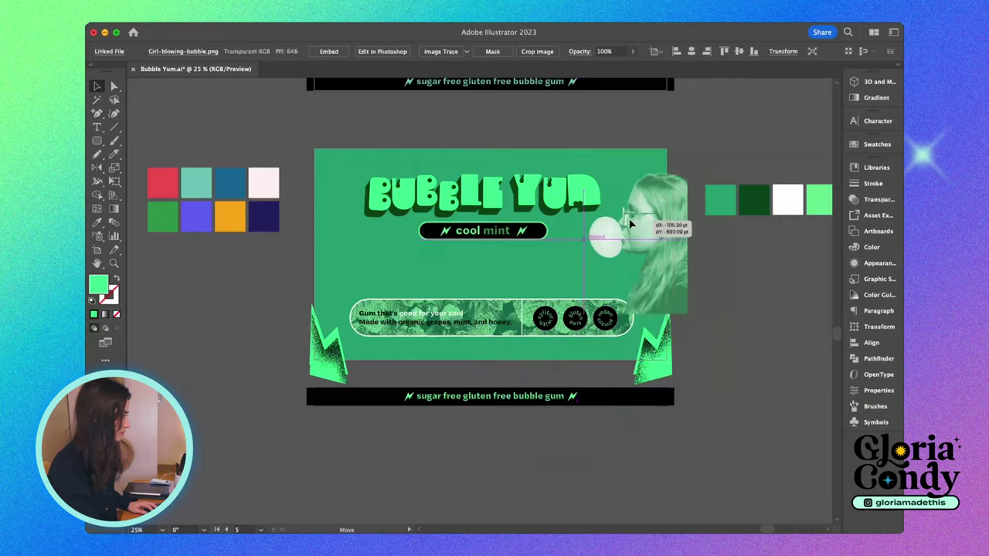
In Illustrator, try the green bubble-blowing woman at the left edge of the mint label, facing inward
left_click_drag(629, 224, 402, 238)
scroll(494, 309, "up", 5)
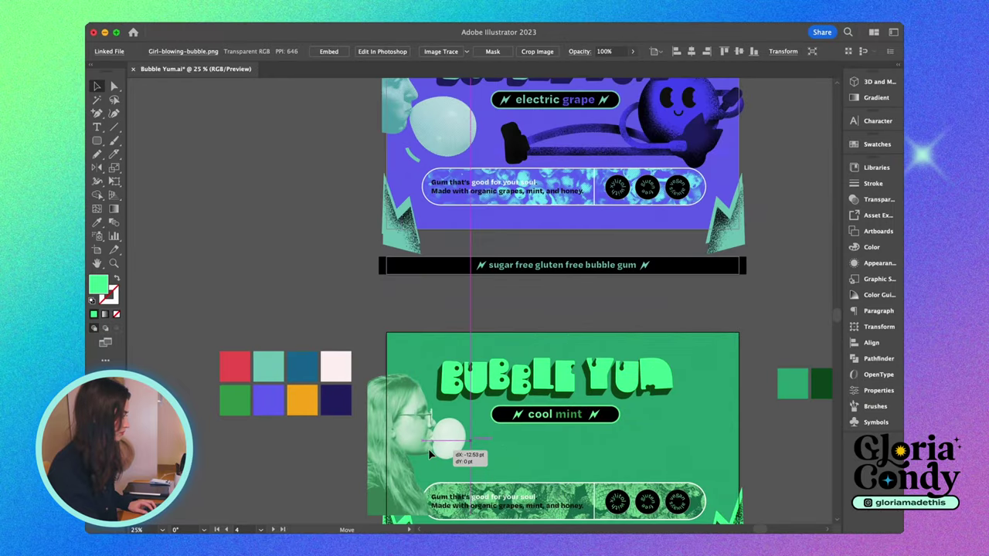
left_click_drag(387, 387, 423, 409)
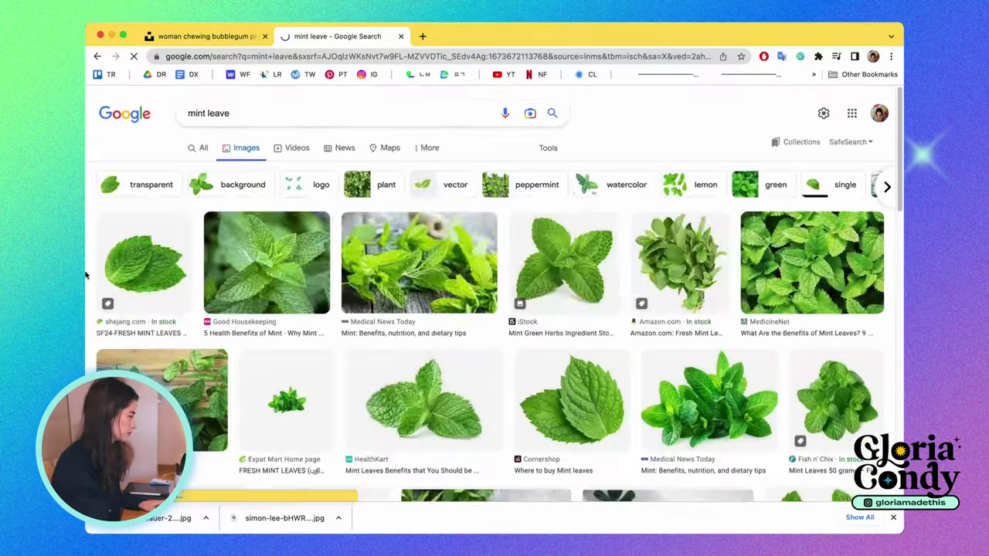
Search Google Images for "mint leave" and "cool guy" and examine the pictures as references for the mint character
key("ctrl+Up")
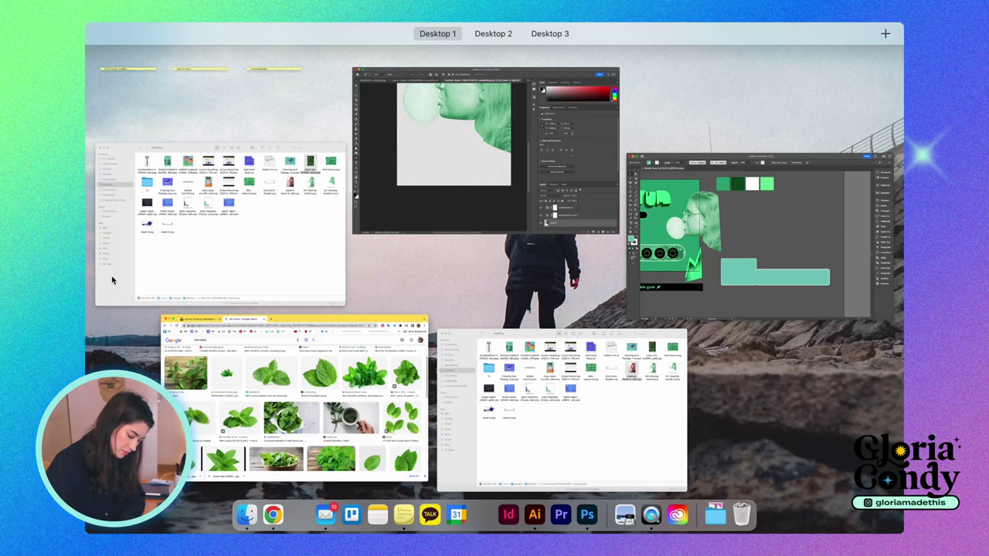
key("Escape")
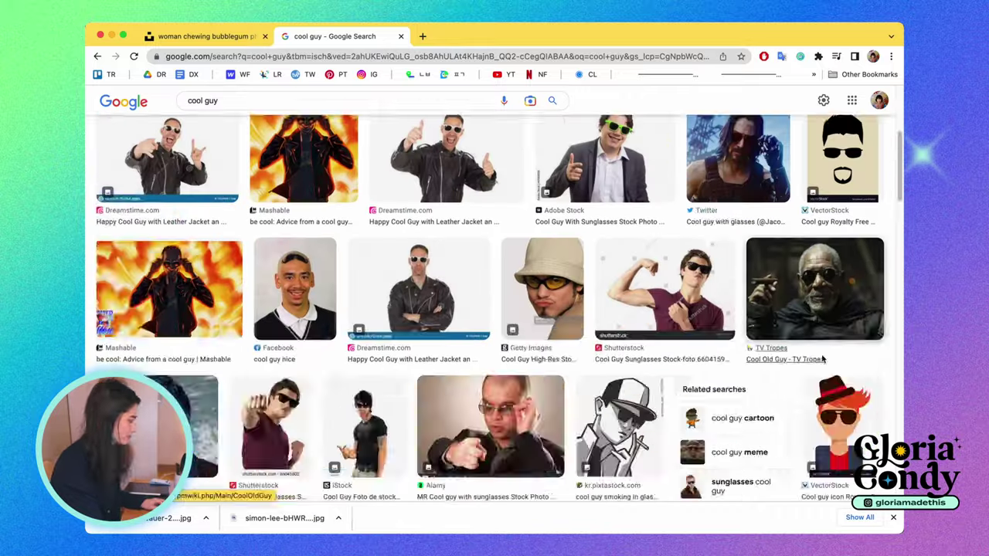
scroll(495, 325, "up", 3)
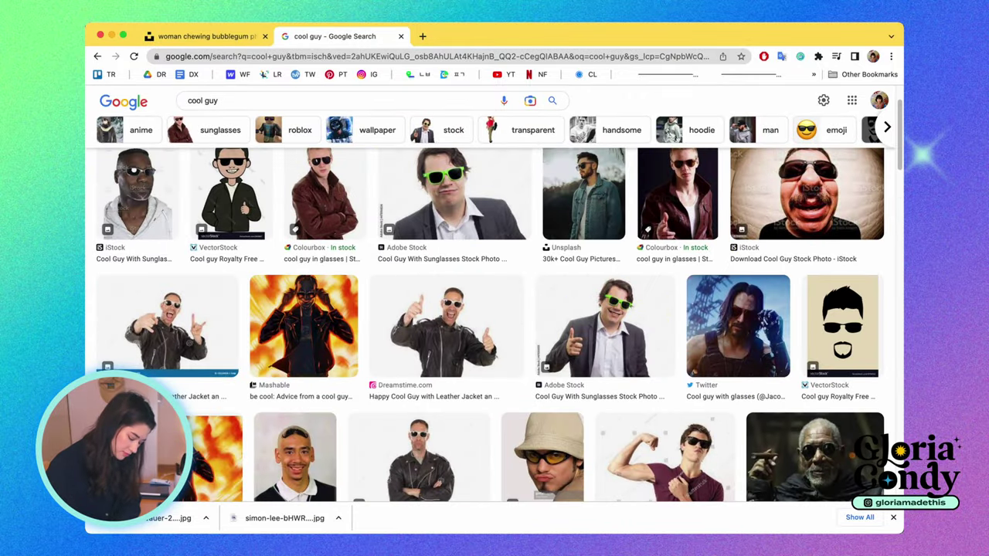
scroll(494, 324, "down", 8)
scroll(494, 325, "up", 10)
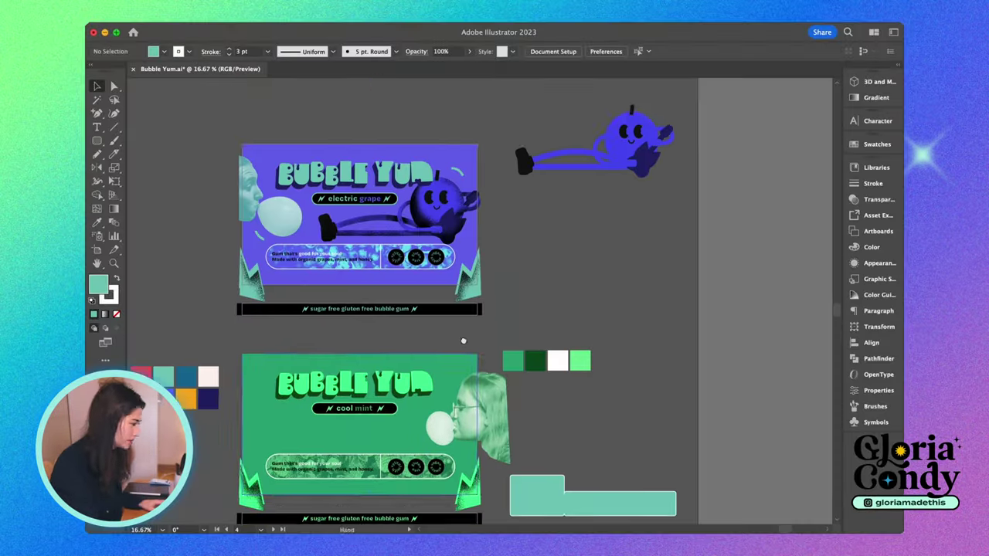
Draw a dark green mint leaf character with a smaller leaf attached and add half-ellipse sunglasses below the large leaf's eyes
scroll(596, 224, "down", 2)
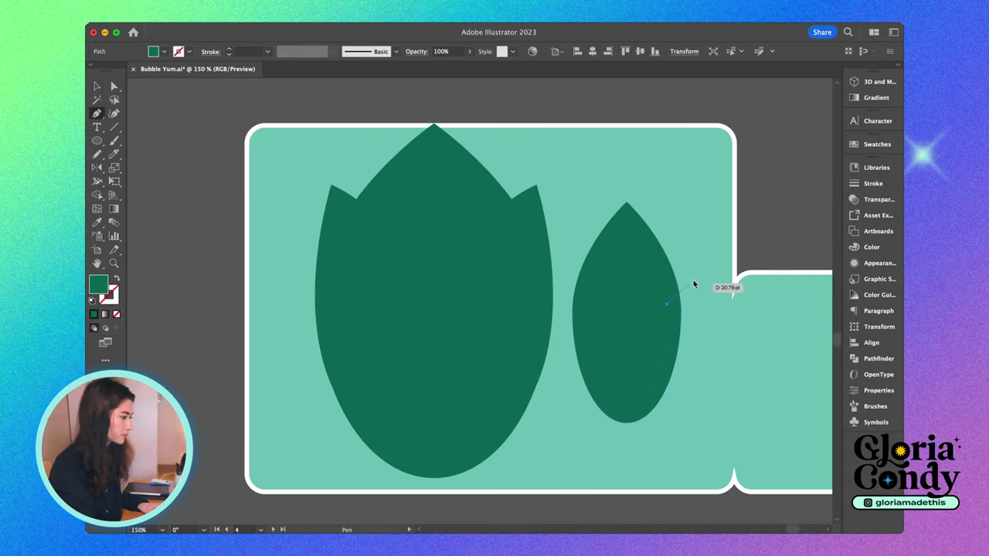
left_click_drag(695, 283, 512, 391)
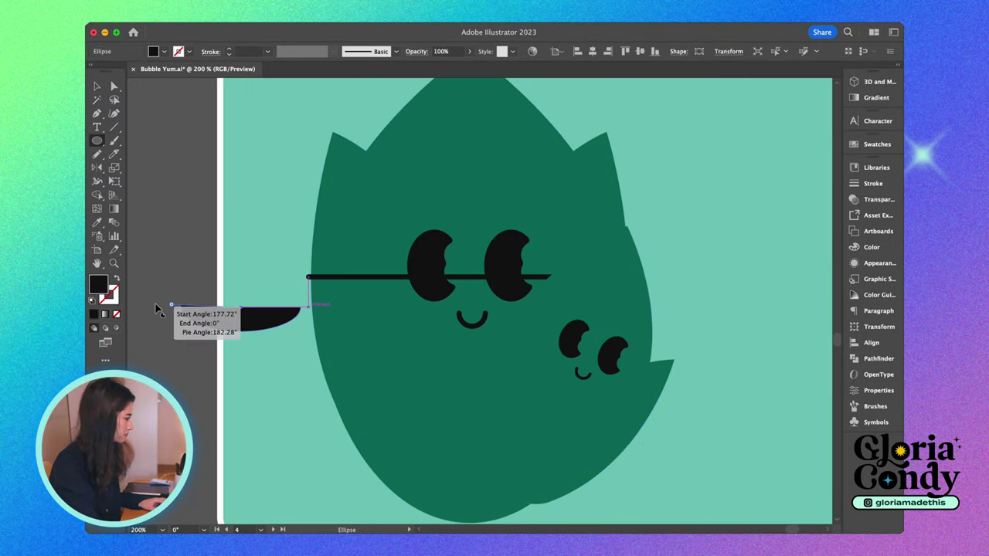
left_click_drag(281, 309, 474, 255)
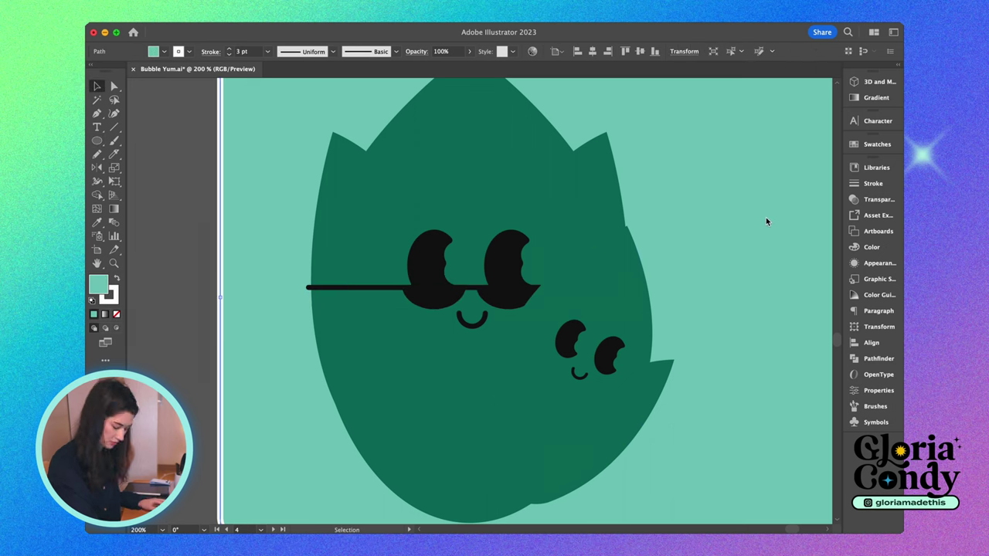
Draw an ellipse about 60.5 by 58 pt as the palm and merge it with the rounded fingers into one pointing hand
key("super+1")
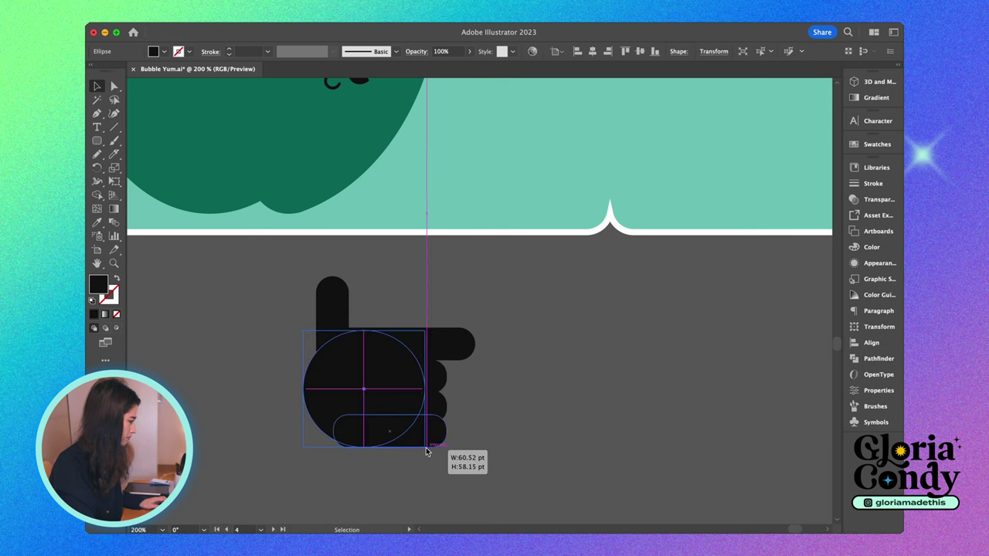
left_click_drag(426, 452, 427, 450)
key("super+a")
key("shift+m")
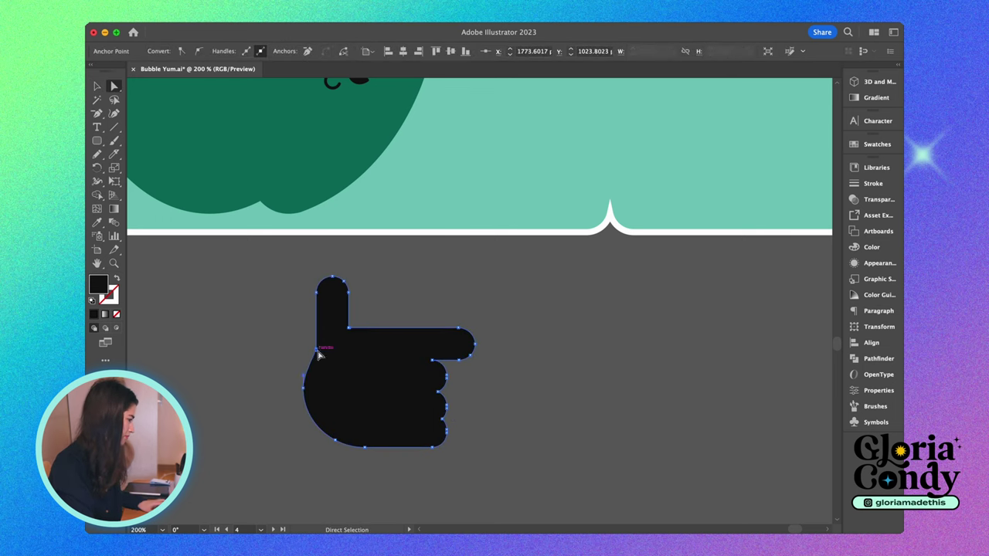
Lengthen the hand's index finger and position circles over the three curled fingertips to round them
left_click_drag(477, 350, 526, 350)
left_click(490, 419)
scroll(446, 408, "up", 3)
left_click_drag(430, 423, 446, 422)
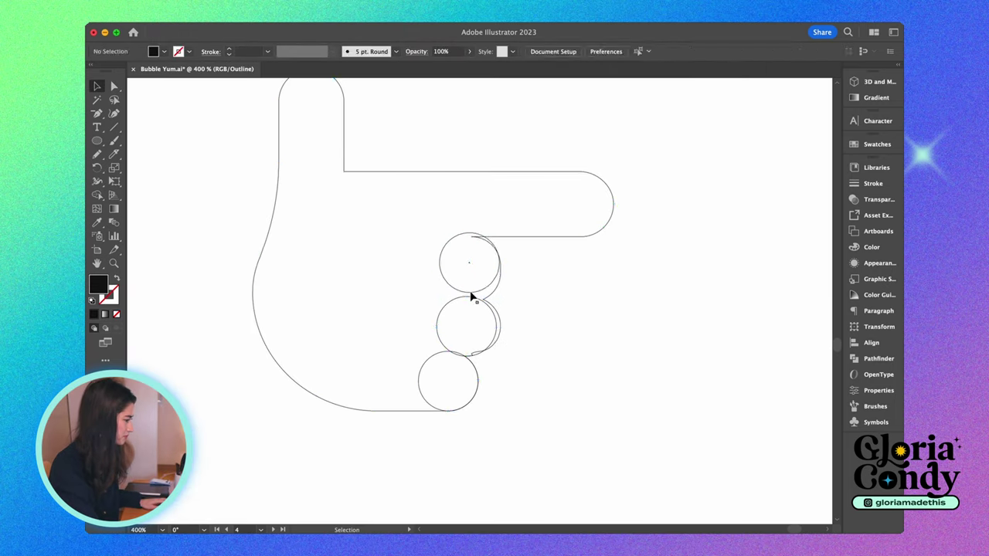
Finish the rounded fingertips and lay out hand copies at different sizes and angles in the long part of the frame
key("super+equal")
key("super+equal")
key("super+equal")
left_click_drag(554, 177, 564, 169)
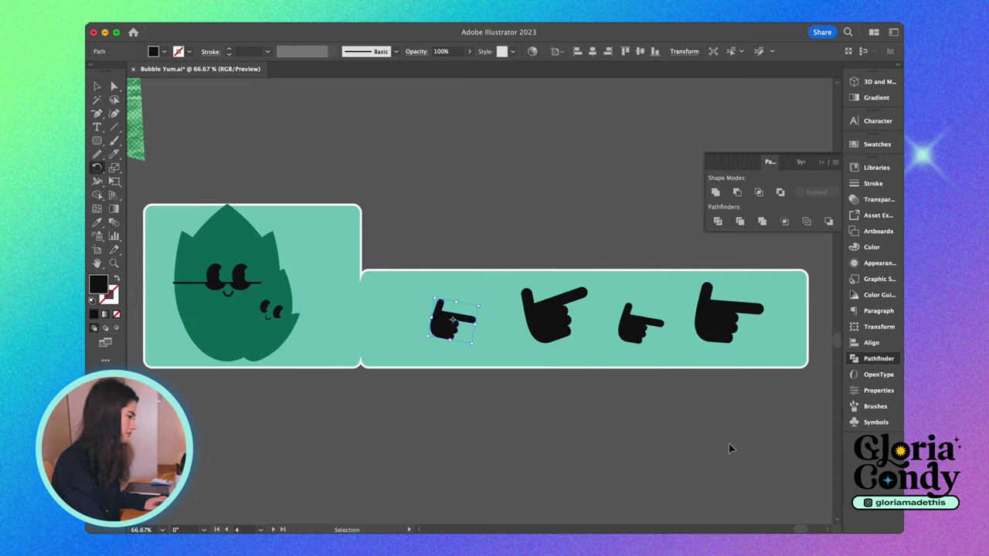
Build two long, thick wavy arms in dark green from the leaf character and connect them to the pointing hands
left_click_drag(325, 295, 230, 342)
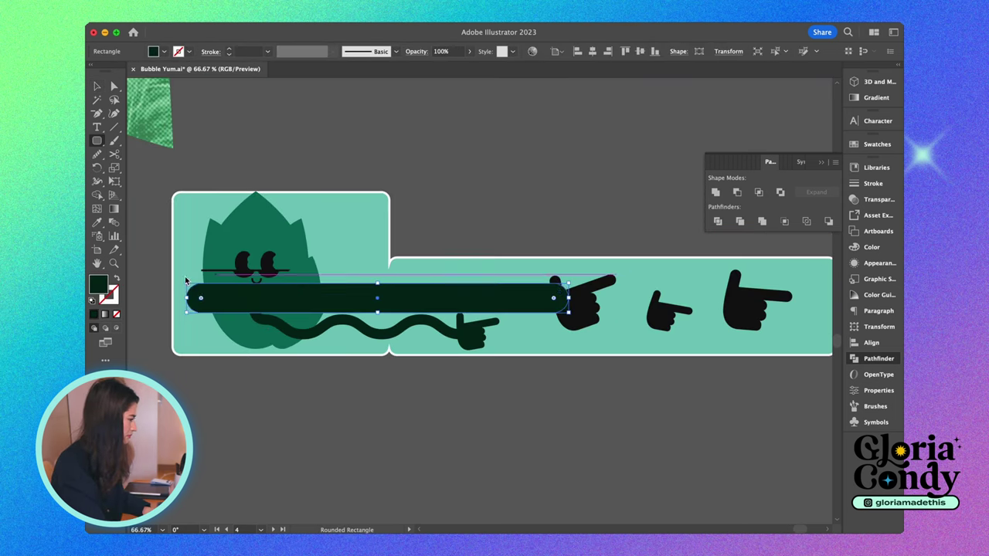
right_click(508, 317)
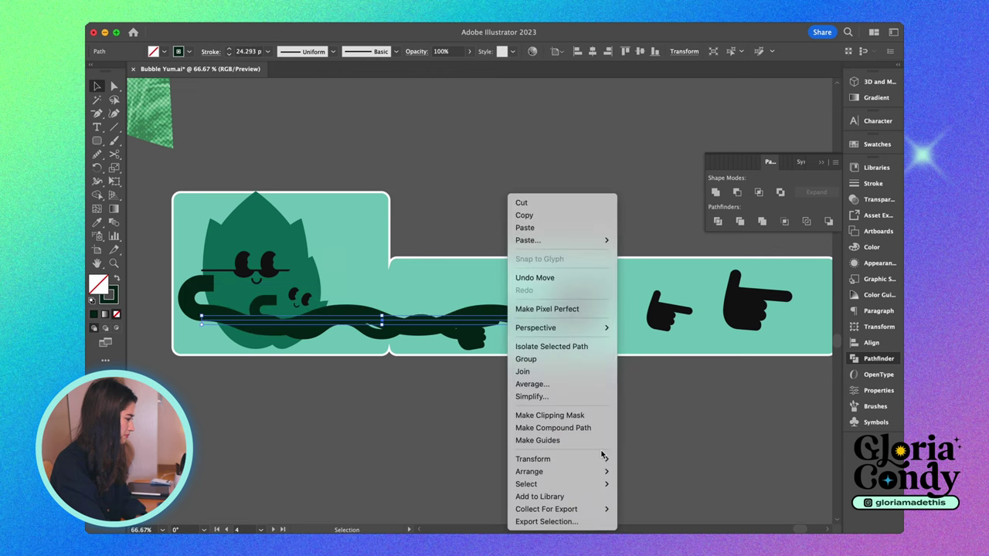
key("Escape")
key("r")
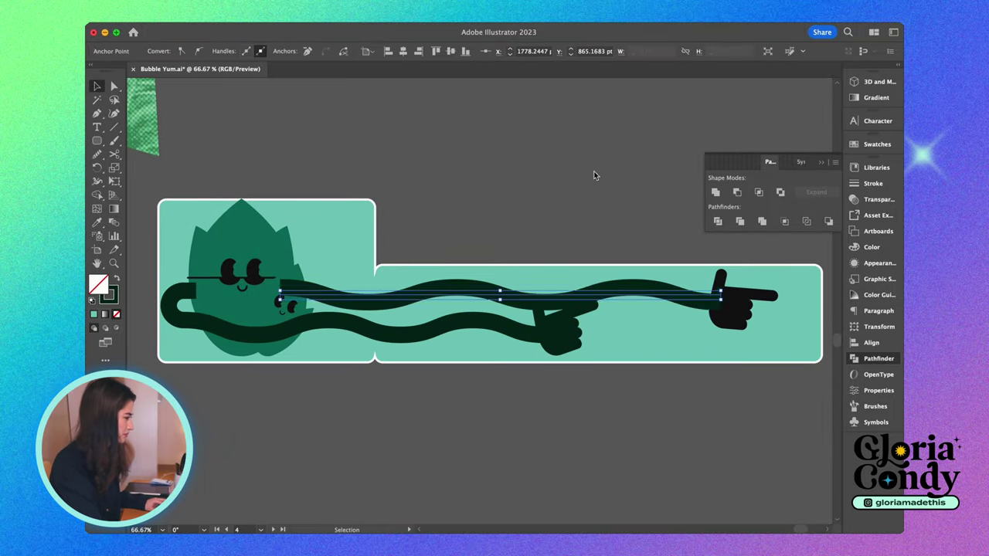
left_click_drag(323, 299, 325, 296)
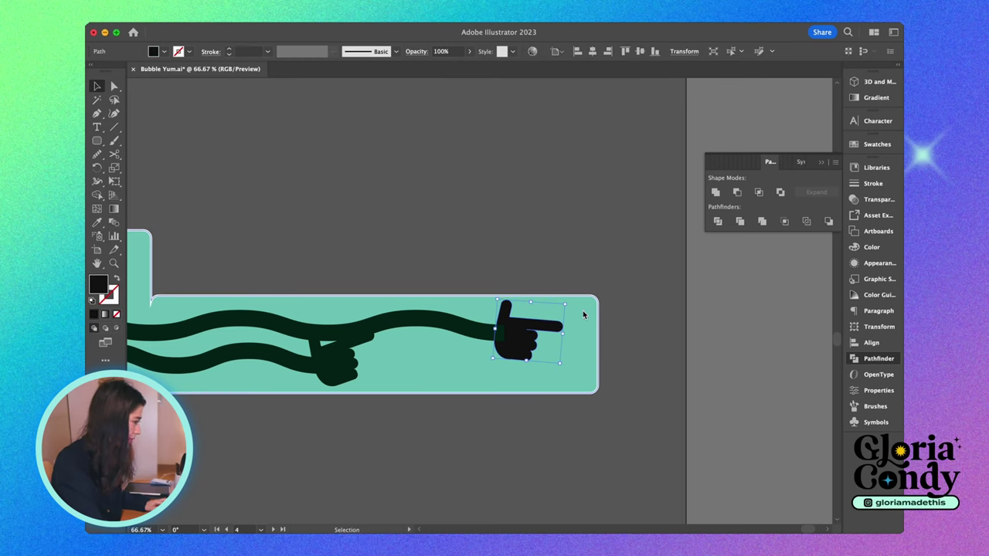
Rotate the upper arm's hand so its index finger points slightly upward, and align it with the arm's end
key("r")
left_click_drag(590, 293, 590, 293)
key("v")
left_click_drag(539, 353, 530, 352)
left_click(480, 221)
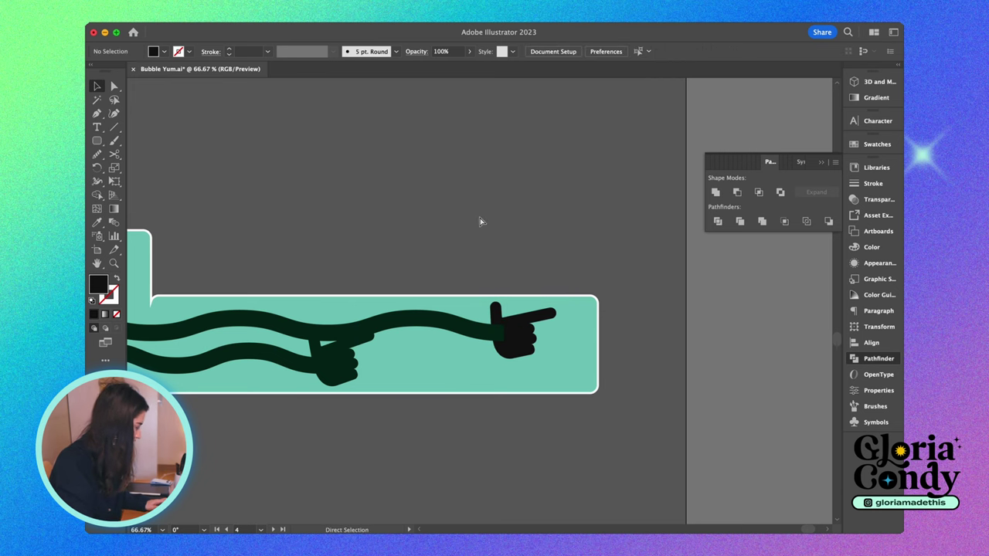
key("super+minus")
key("super+minus")
mouse_move(479, 216)
left_mouse_down()
mouse_move(446, 345)
mouse_move(420, 353)
mouse_move(476, 344)
left_mouse_up()
key("a")
key("super+plus")
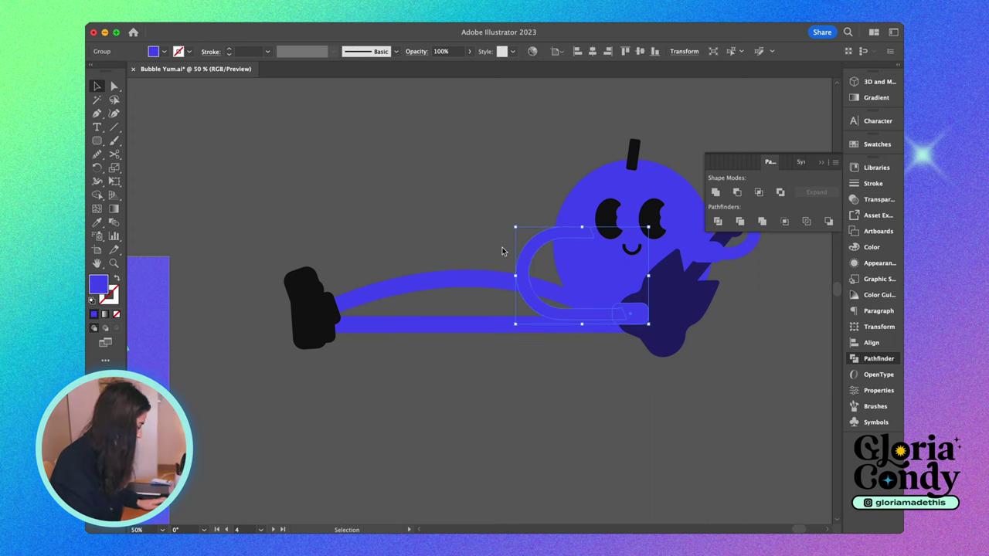
scroll(502, 249, "up", 5)
left_click_drag(501, 247, 627, 232)
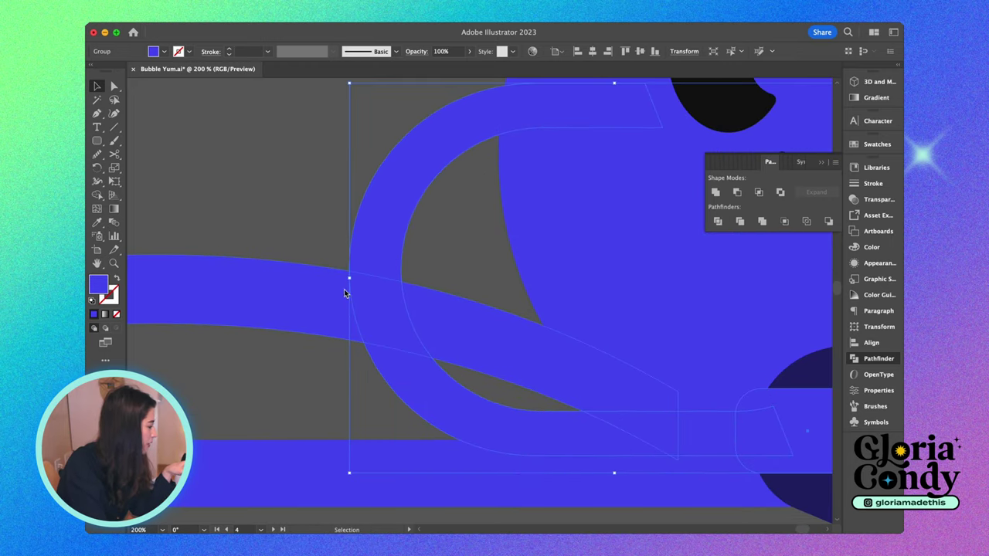
left_click(183, 136)
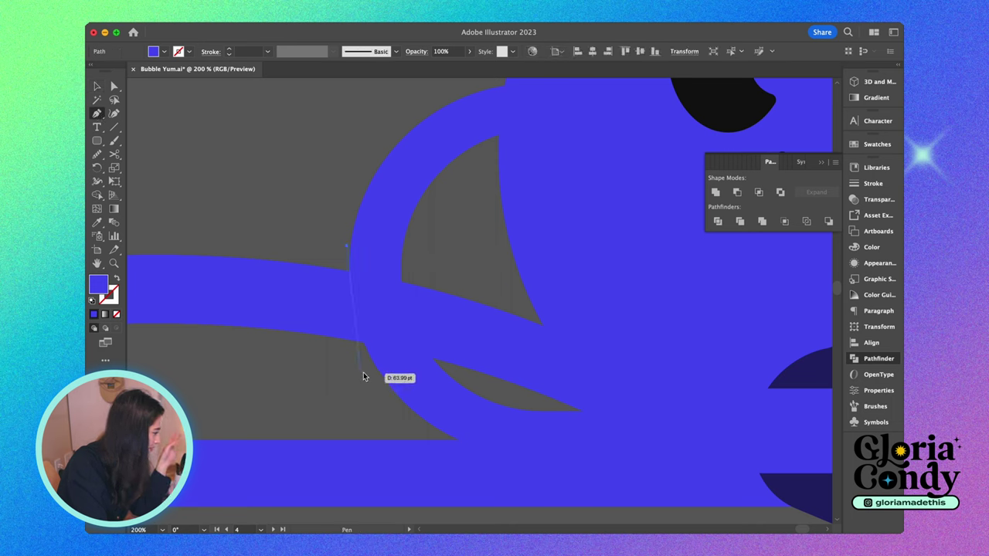
left_click_drag(367, 370, 389, 386)
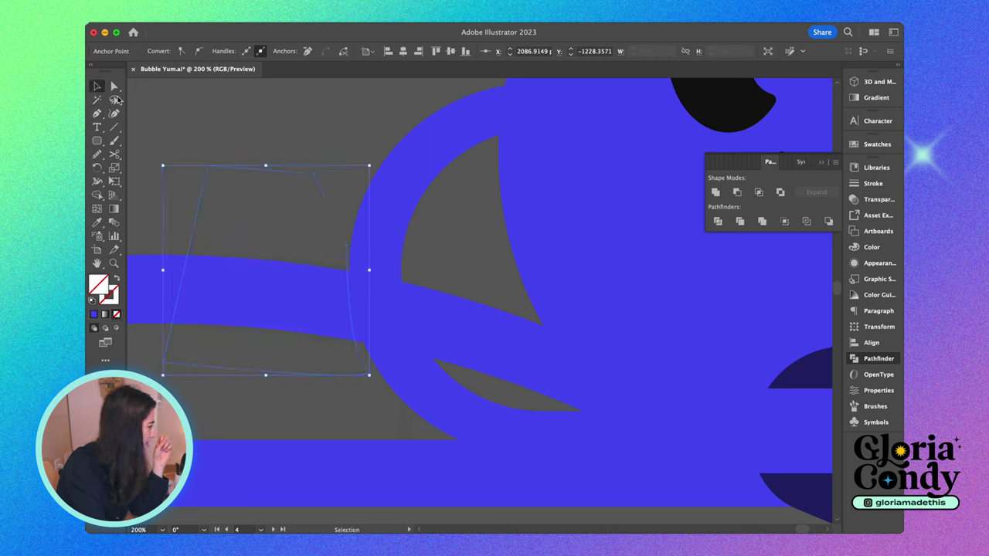
key("BackSpace")
left_click(248, 200)
key("super+shift+a")
key("super+minus")
key("super+minus")
key("super+minus")
key("super+minus")
key("super+minus")
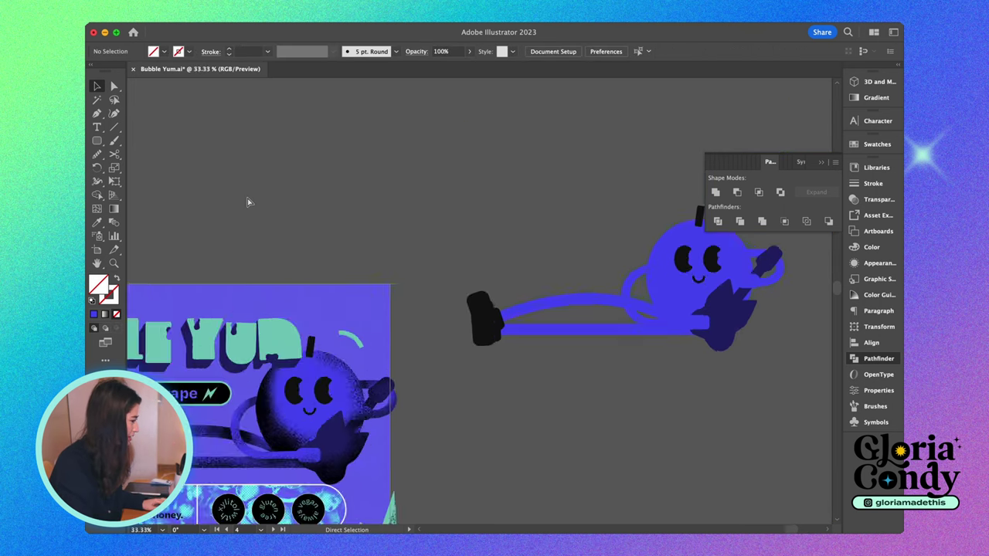
scroll(248, 201, "left", 3)
scroll(430, 93, "down", 10)
key("super+minus")
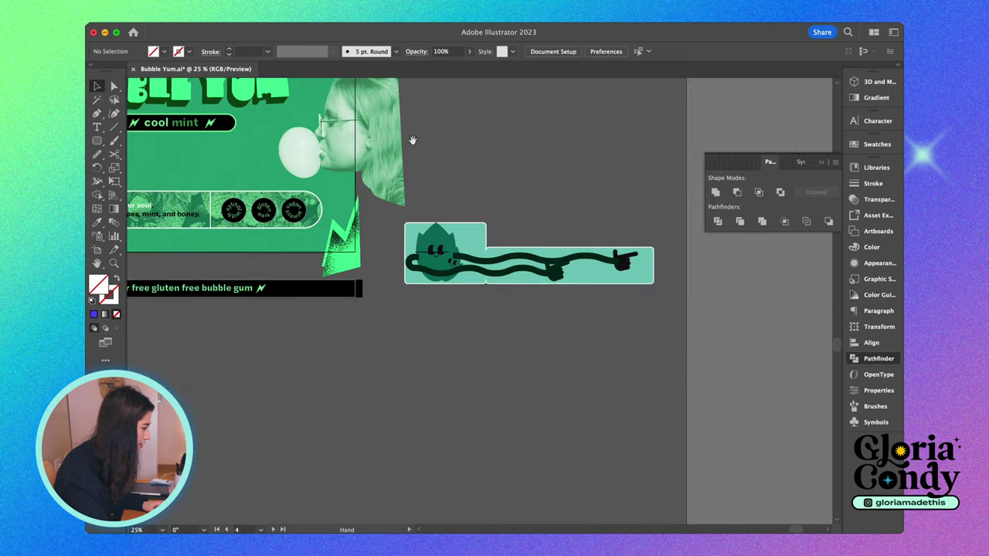
key("super+plus")
key("super+plus")
key("super+plus")
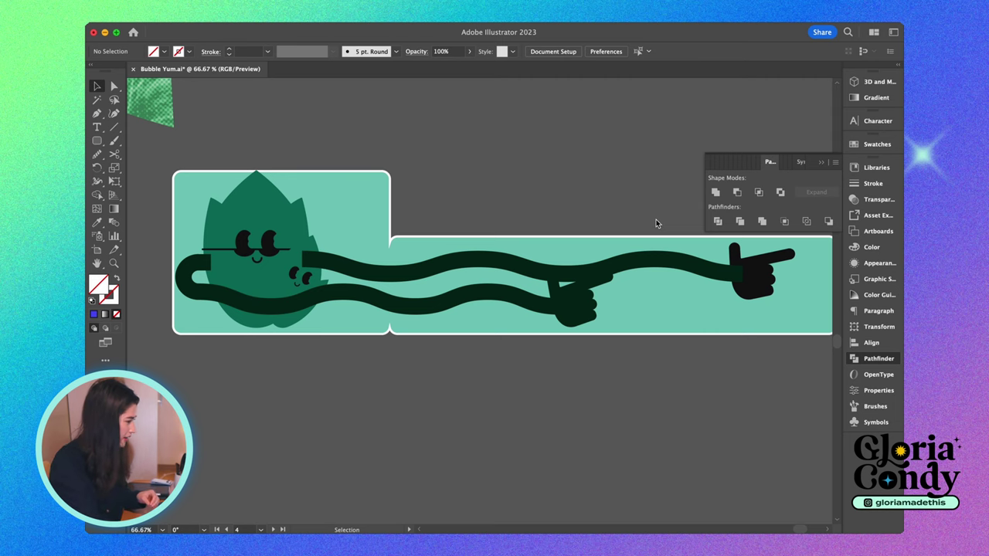
Recolor the leaf character's arms in the leaf green and fill both pointing hands with black
left_click(832, 160)
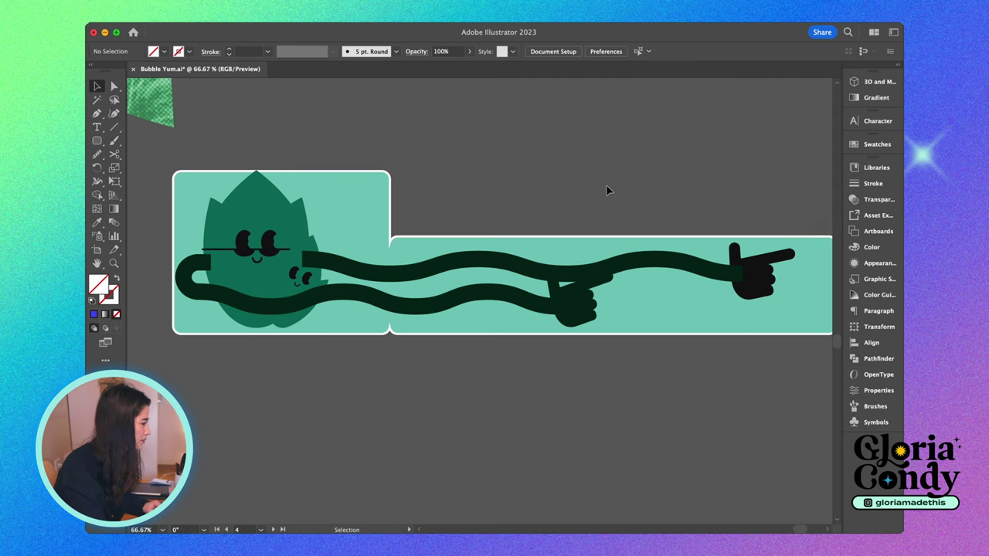
scroll(643, 178, "right", 2)
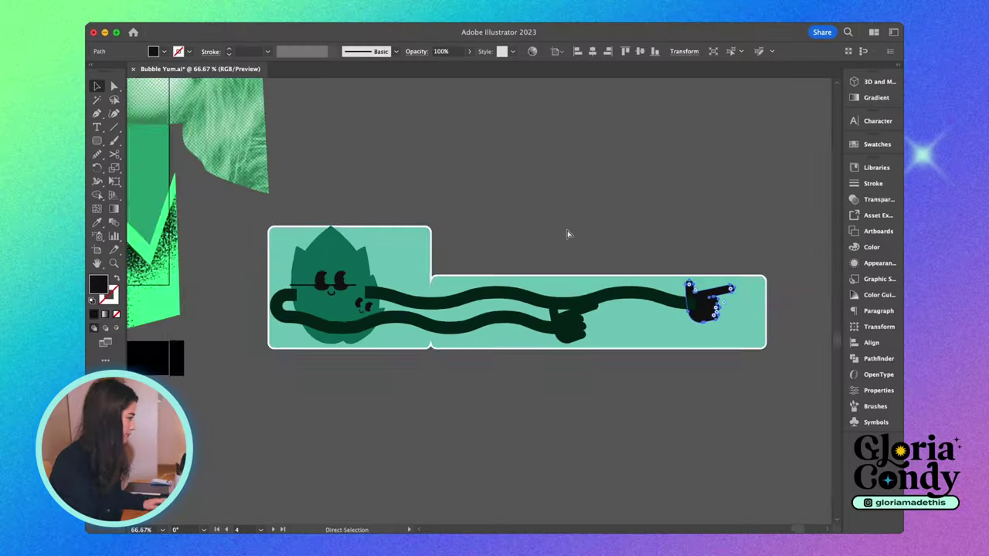
scroll(567, 230, "up", 2)
left_click(757, 301)
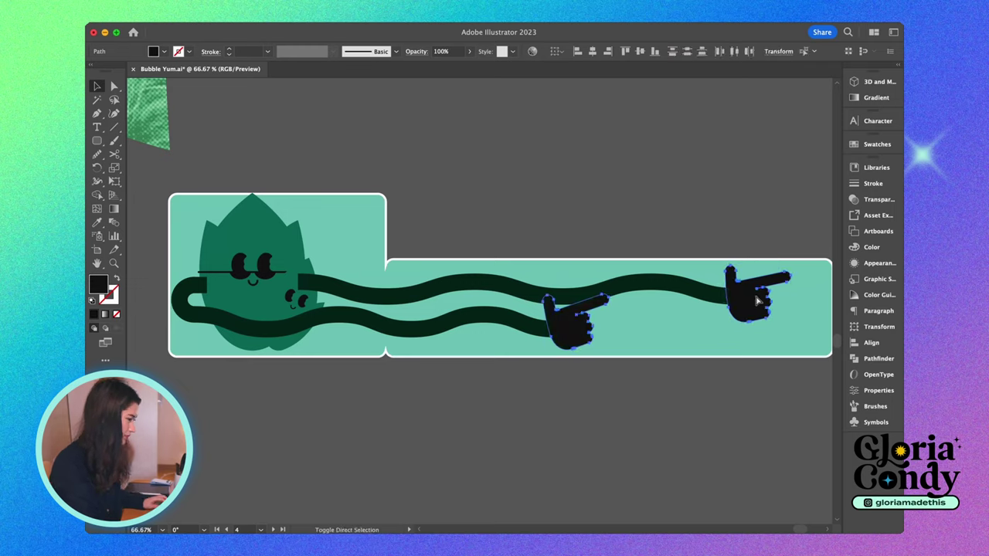
scroll(757, 301, "up", 3)
scroll(607, 326, "down", 4)
key("super+shift+a")
left_click_drag(369, 266, 371, 267)
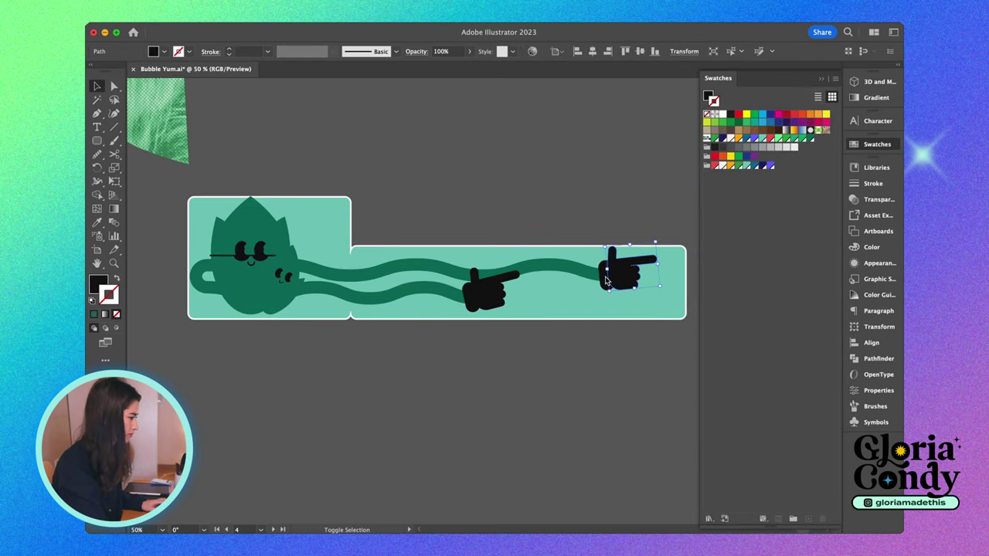
left_click_drag(288, 286, 274, 429)
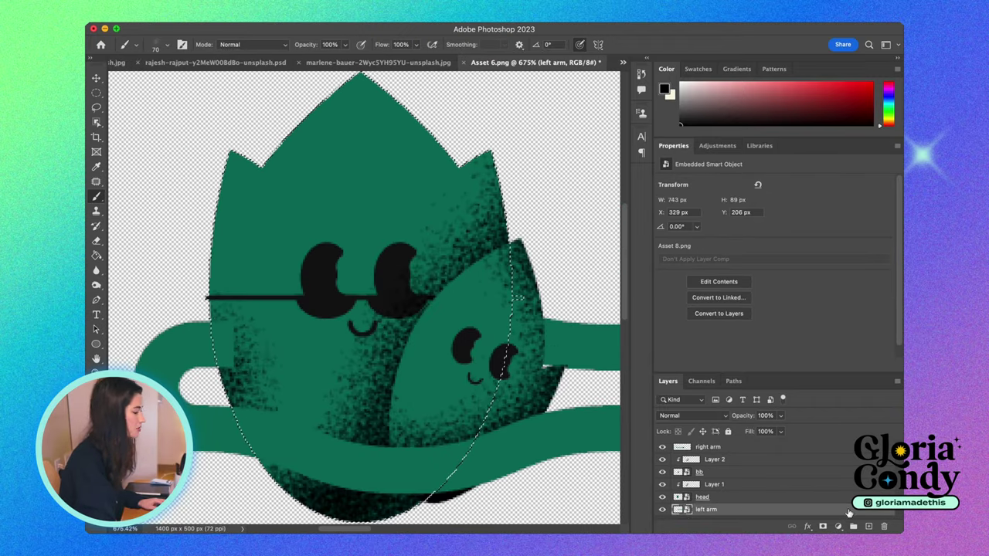
In Photoshop, shade the leaf character's body and both arms with black stippling on clipped layers
left_click(822, 526)
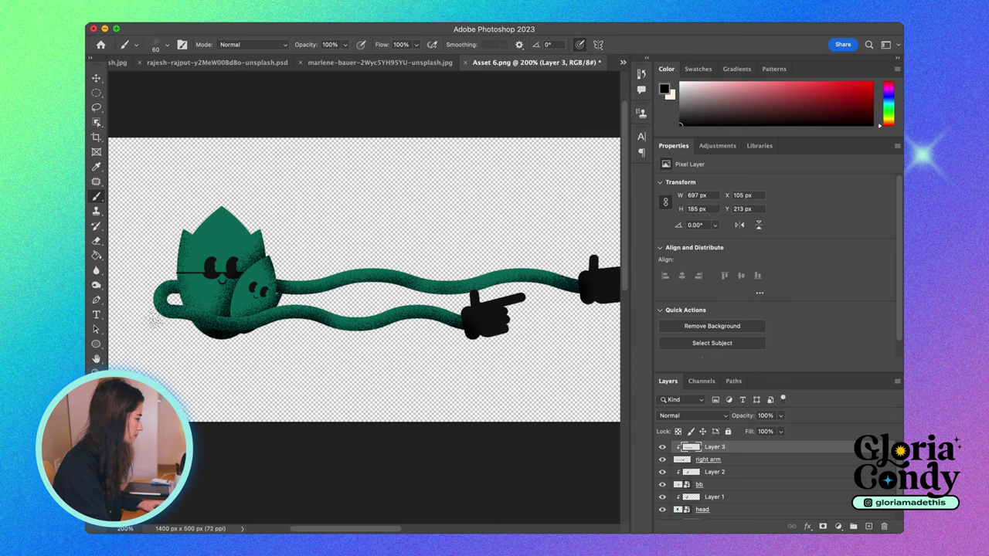
key("alt+bracketleft")
key("alt+bracketleft")
key("alt+bracketleft")
key("alt+bracketleft")
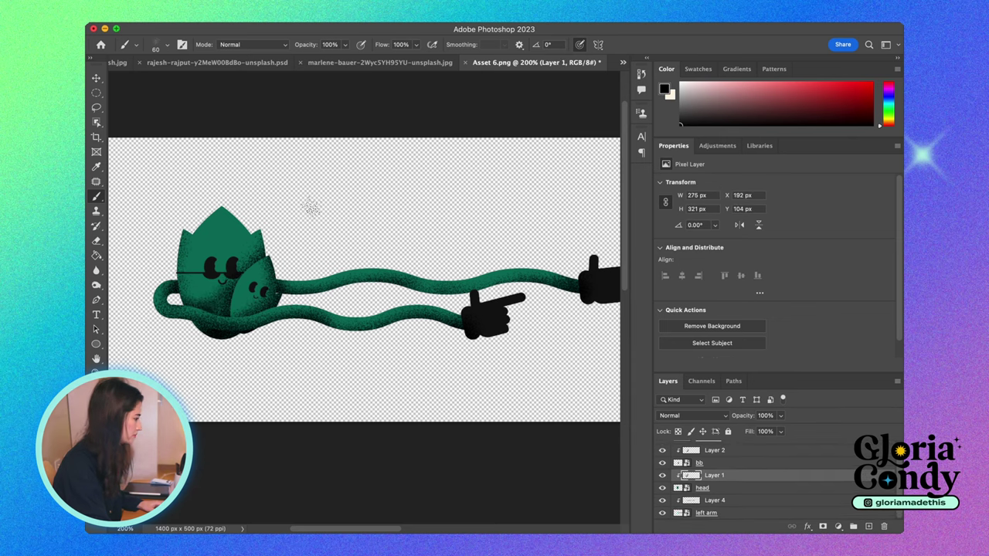
key("alt+bracketright")
key("alt+bracketright")
scroll(469, 403, "down", 3)
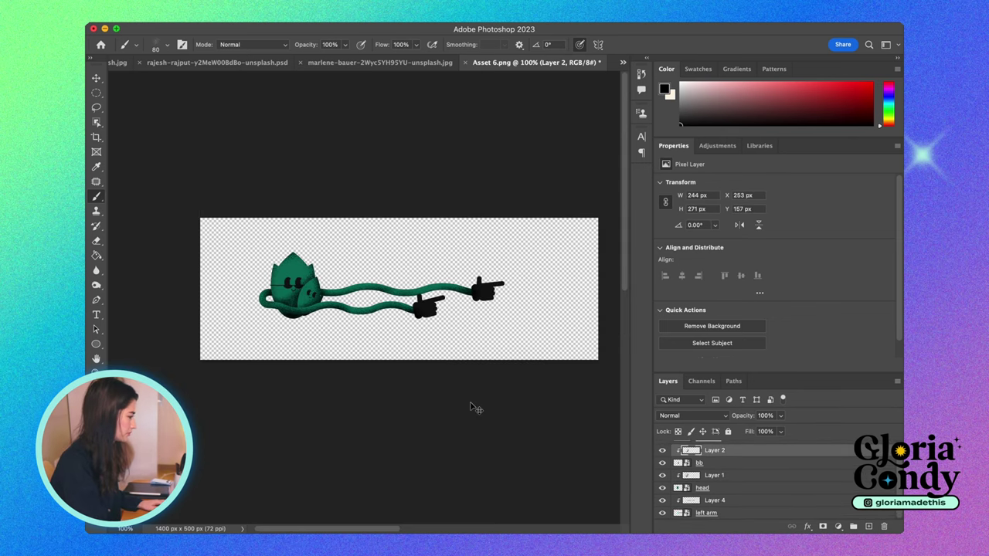
scroll(469, 403, "up", 3)
scroll(471, 404, "down", 1)
scroll(472, 404, "down", 1)
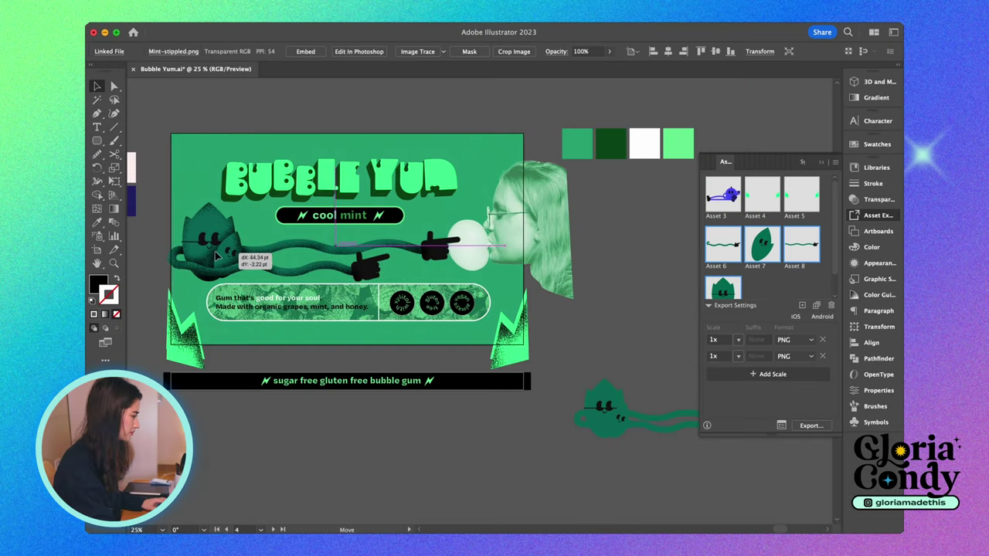
In Illustrator, position Mint-stippled.png on the cool mint label so the upper hand points at the bubble
left_click(517, 414)
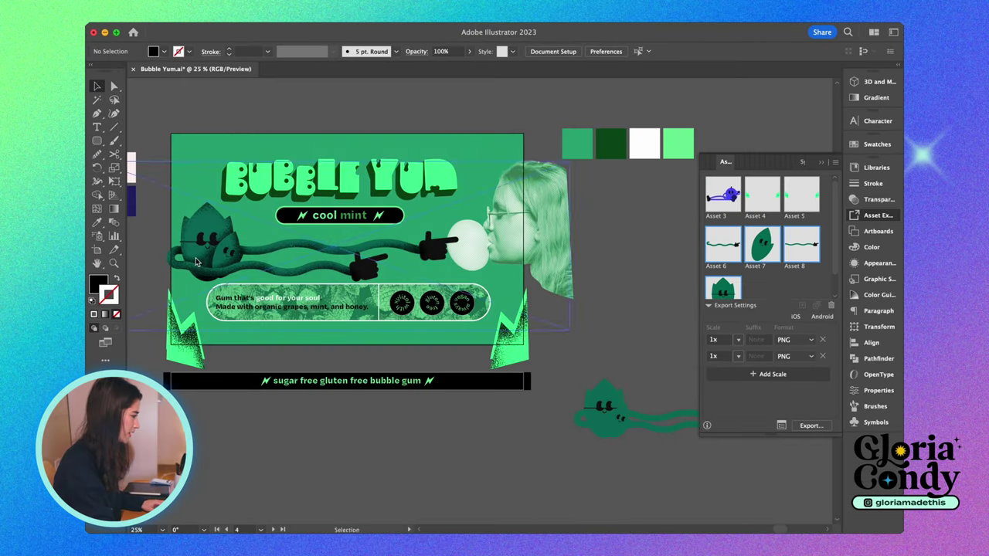
left_click(231, 259)
left_click(409, 437)
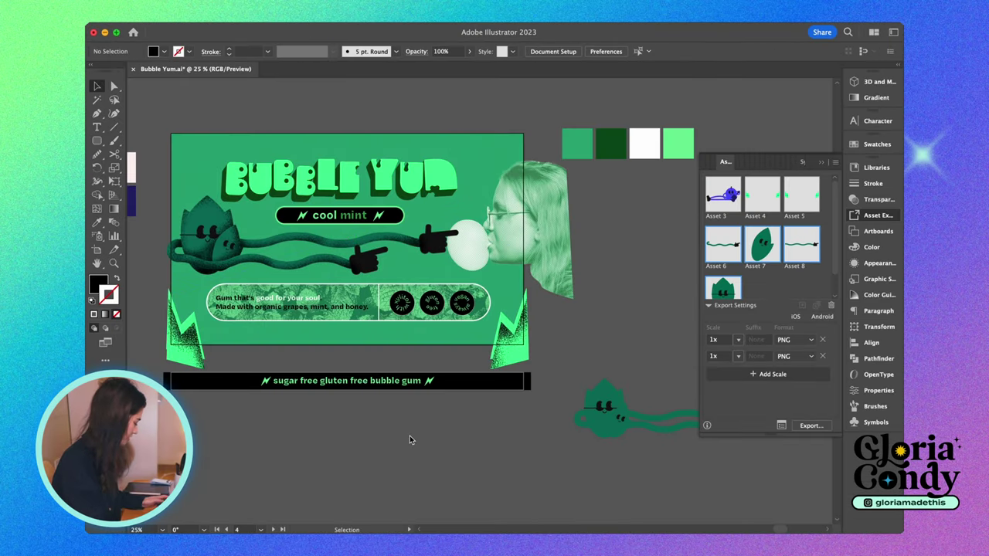
key("super+minus")
key("super+minus")
left_click_drag(517, 352, 384, 412)
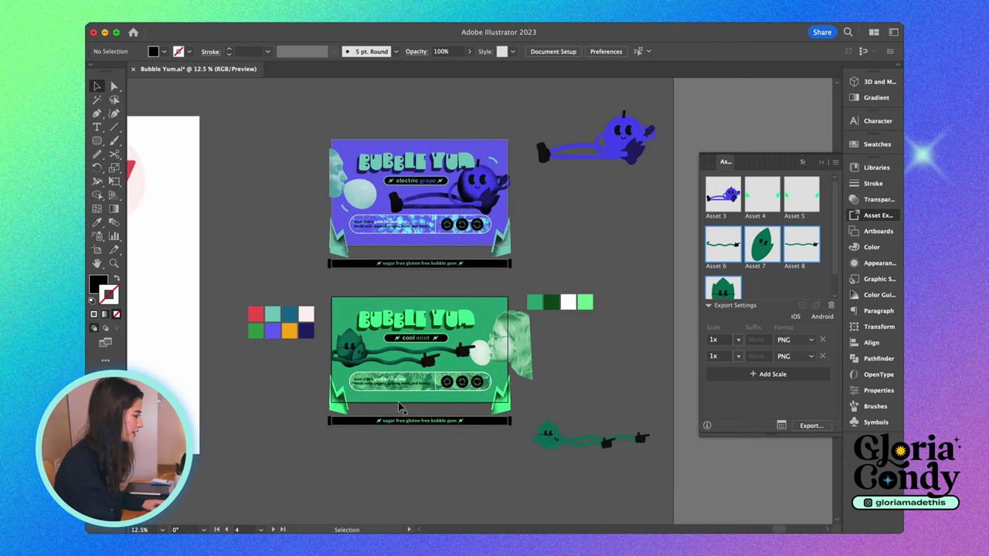
Resize and realign the stippled leaf character between the cool mint tag and the ingredients strip, with its upper finger touching the bubble
left_click(358, 367)
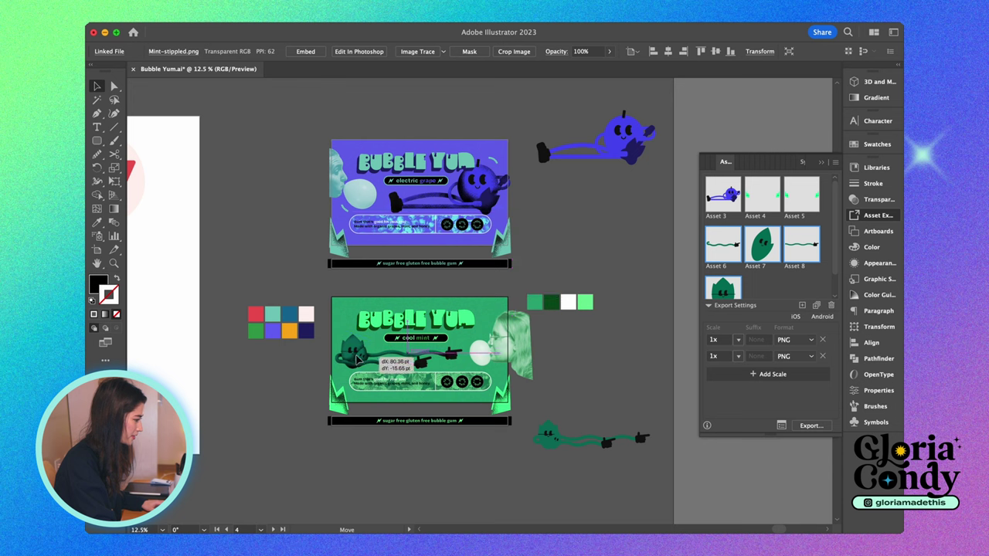
left_click_drag(513, 316, 539, 308)
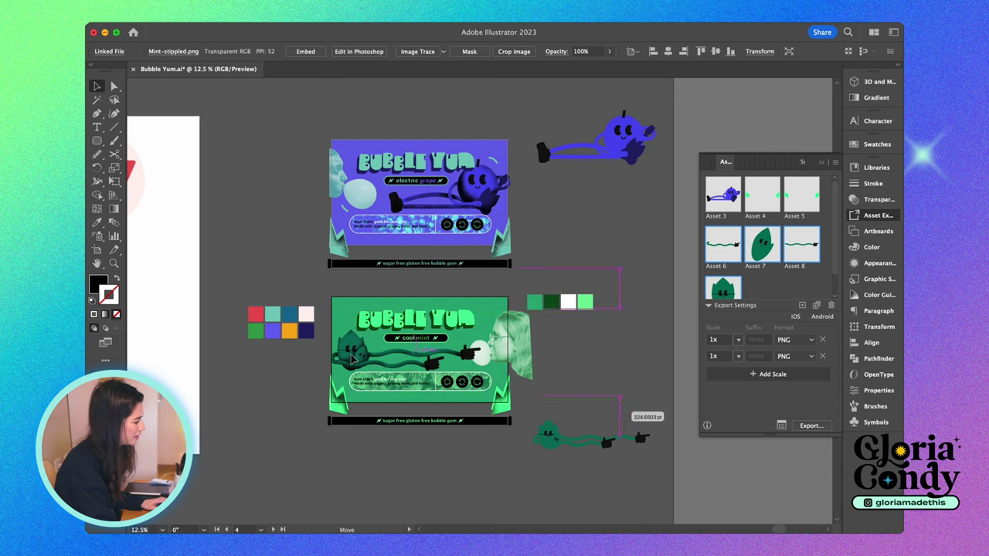
scroll(338, 408, "down", 1)
left_click(337, 408)
left_click(346, 348)
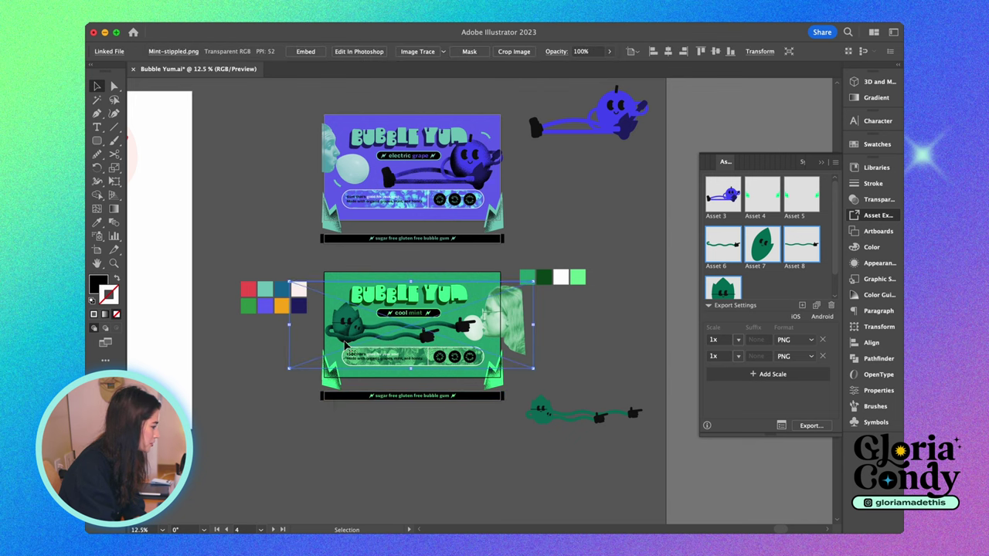
left_click(628, 209)
left_click(822, 162)
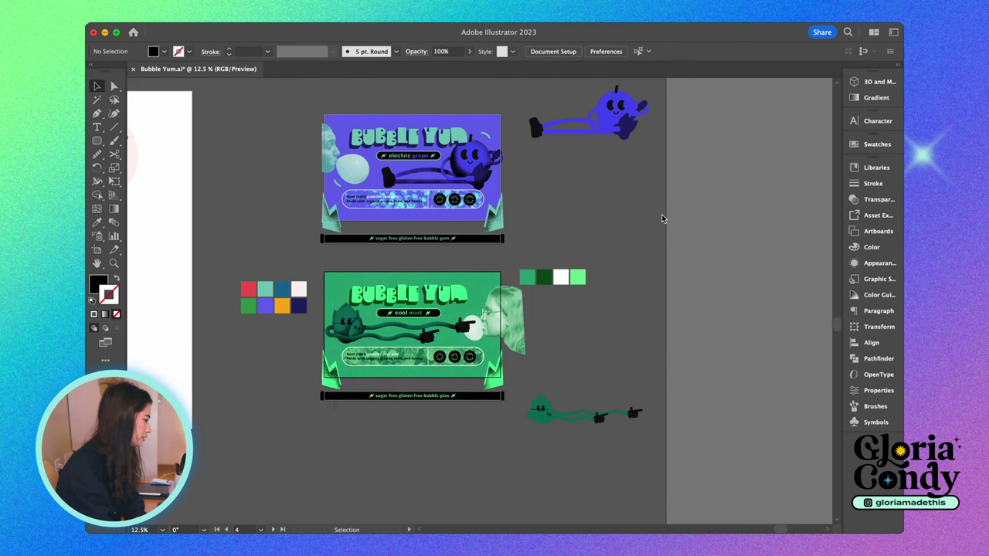
Try a curved accent line with the Pen tool between the logo and the bubble-blowing portrait, using a green 10 pt stroke
key("super+equal")
key("super+equal")
key("super+equal")
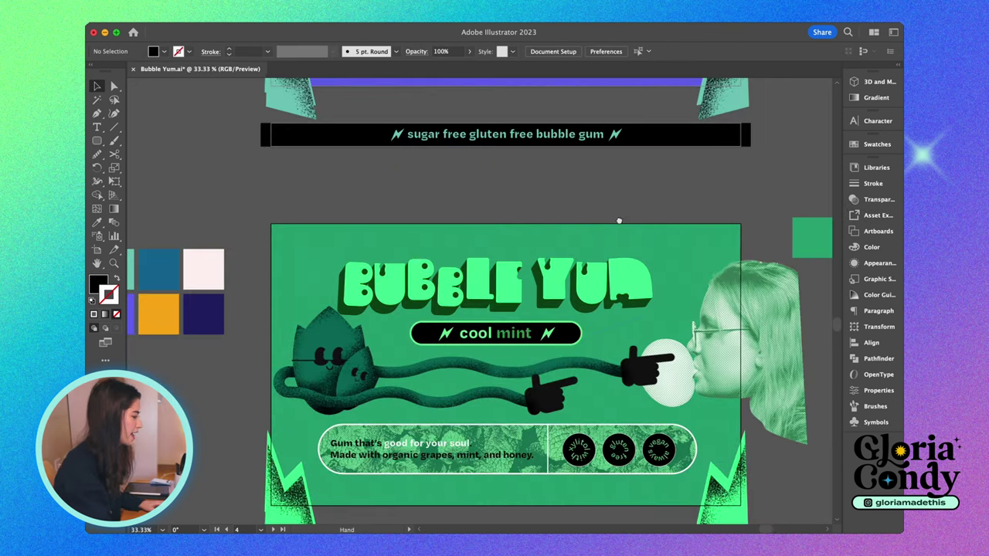
scroll(587, 232, "up", 2)
key("v")
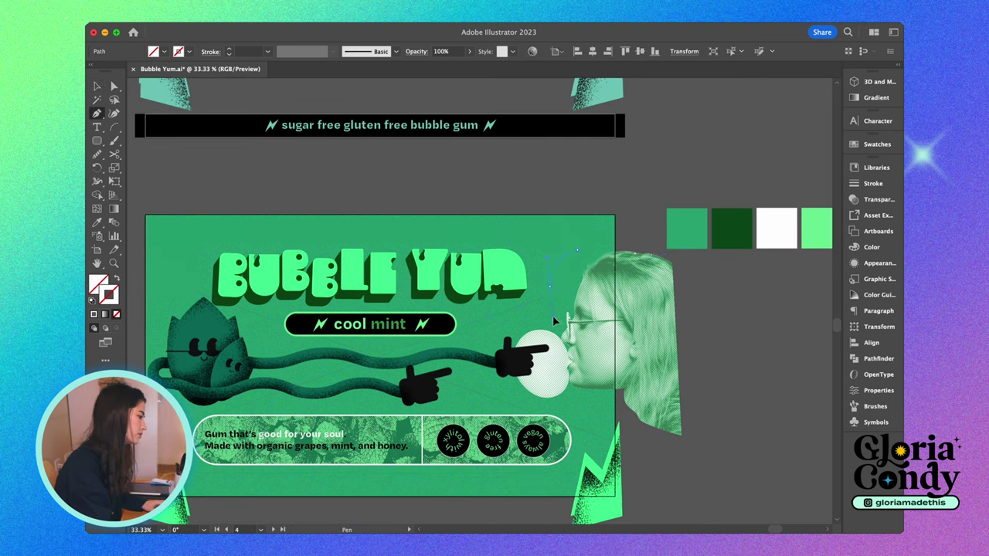
left_click(699, 261)
key("super+F10")
scroll(656, 327, "down", 2)
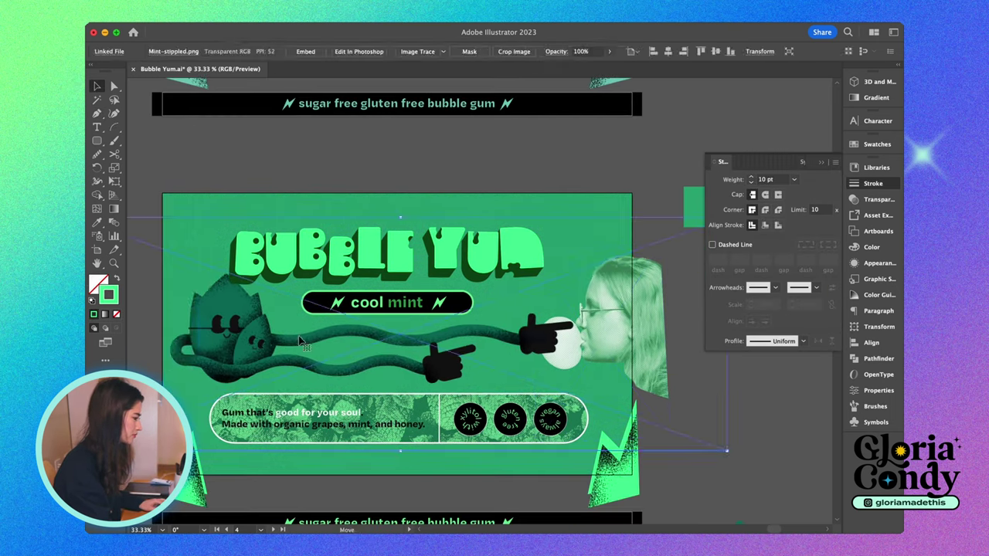
In Photoshop, enlarge the leaf heads and their shading to about 128% while keeping the arms' size, and return to Illustrator
key("super+minus")
key("super+minus")
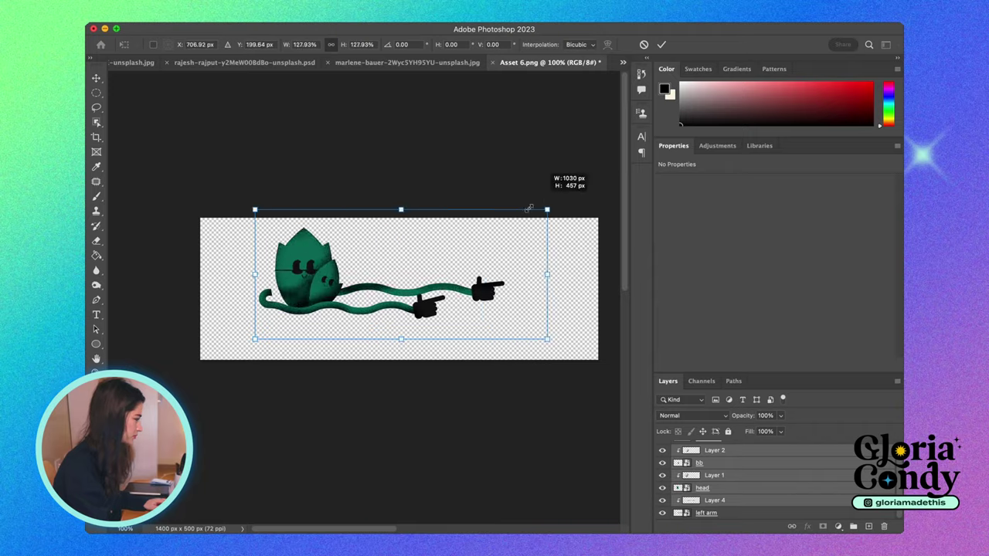
key("ctrl+Up")
left_click(485, 392)
key("super+Tab")
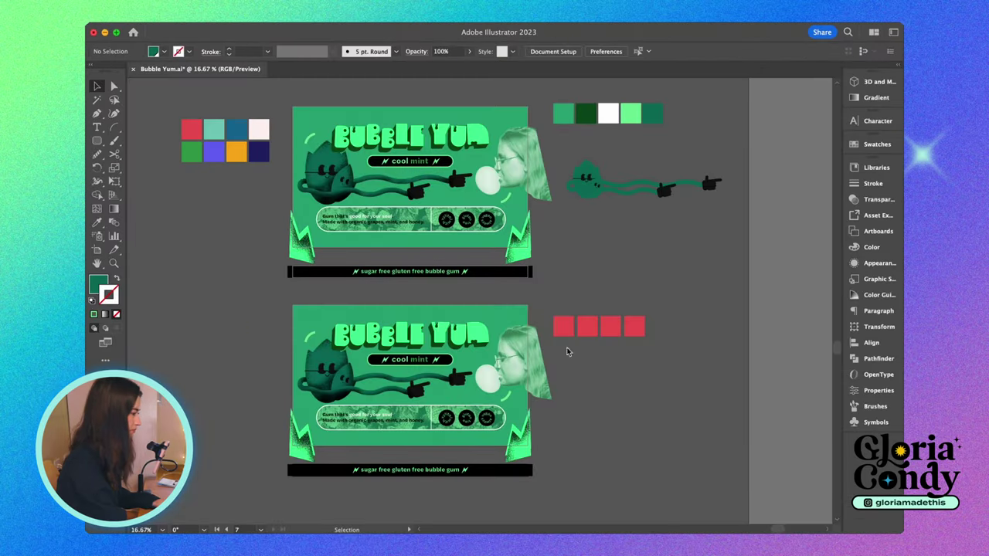
Fill the second, third and fourth palette squares beside the copied label with dark maroon, white and pale yellow
left_click(563, 327)
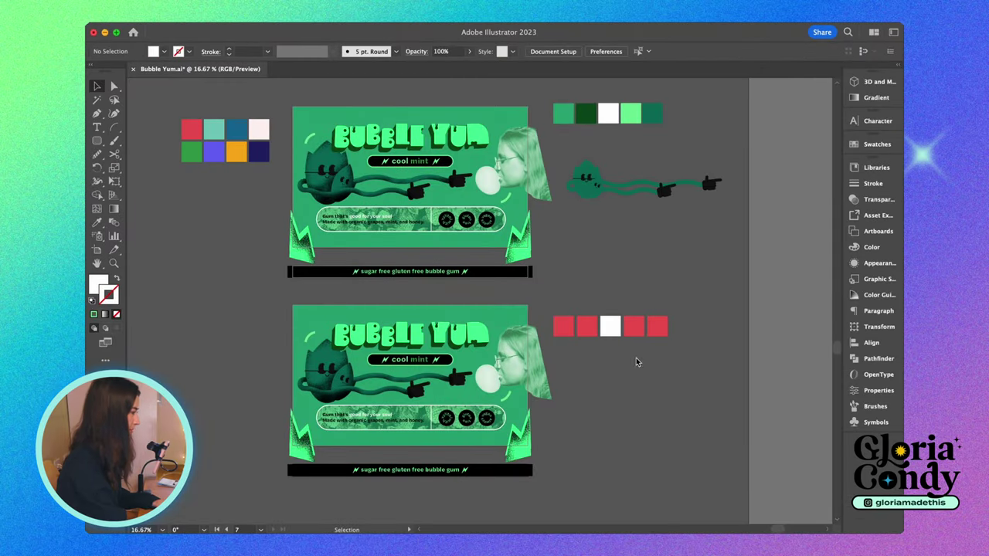
double_click(98, 286)
left_click_drag(541, 348, 544, 355)
key("ctrl+v")
key("Return")
left_click(745, 261)
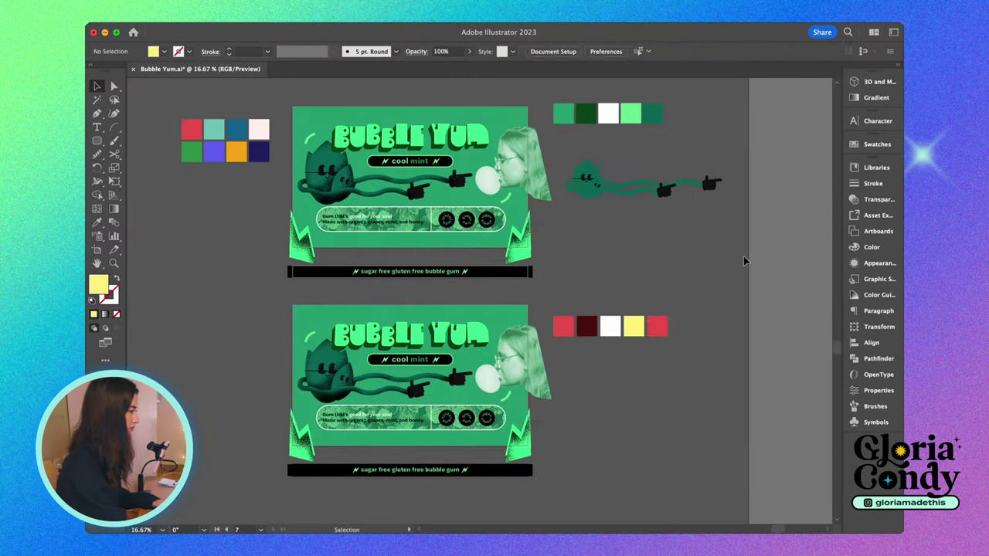
Set the last two palette squares to peach and dark red, and recolor the copied label with the red palette
double_click(98, 286)
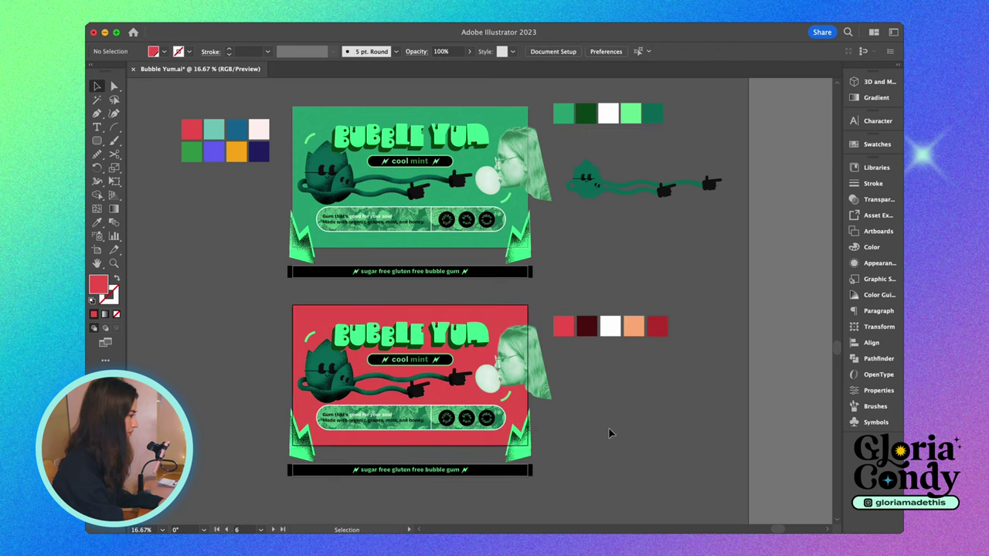
scroll(536, 397, "down", 2)
scroll(536, 398, "up", 1)
double_click(98, 286)
key("ctrl+v")
key("Return")
left_click(618, 460)
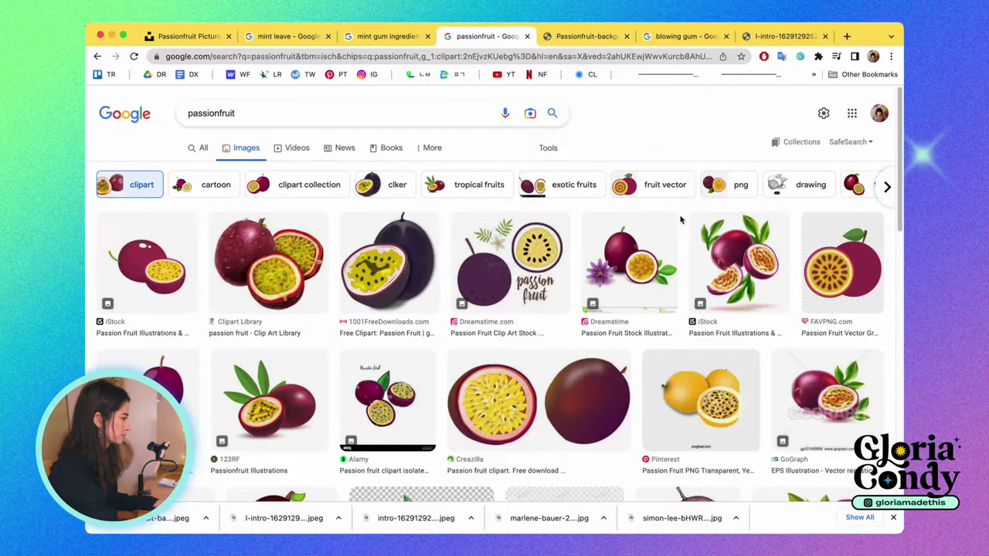
Browse the passionfruit clipart images for character references and return to the Illustrator document
scroll(684, 226, "down", 10)
key("ctrl+Up")
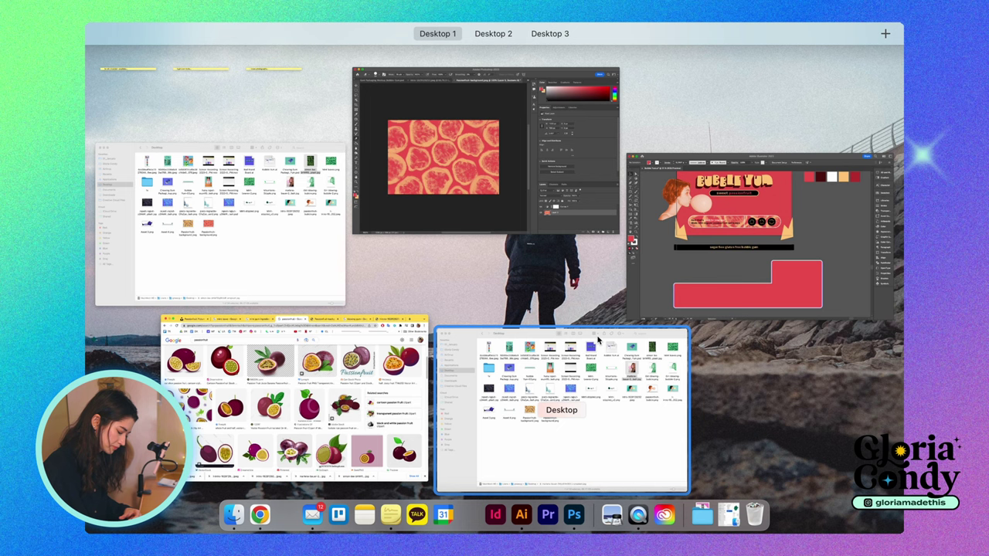
left_click(735, 259)
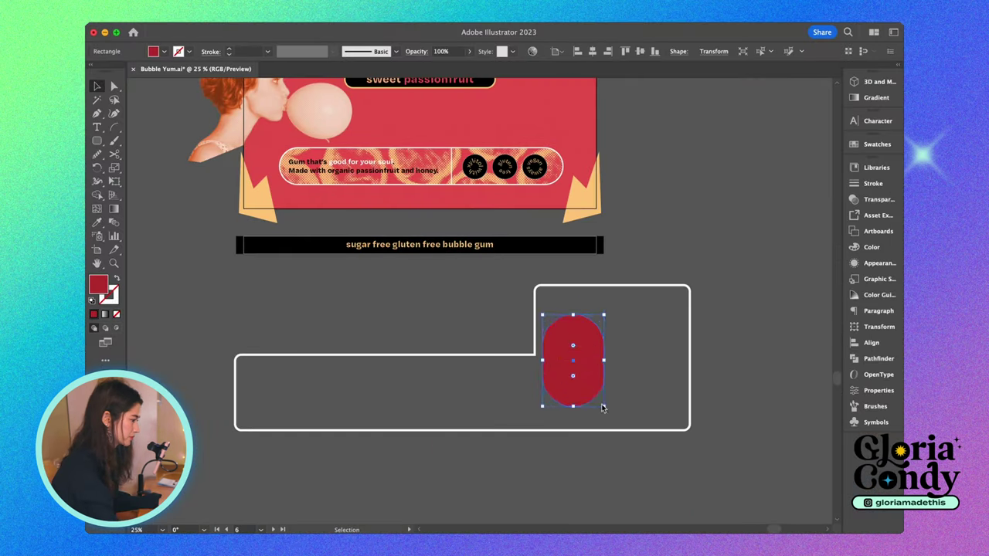
Build the passionfruit body from dark red shapes and adjust the stroke of the rounded-rectangle arms around the heart-shaped hands
left_click_drag(574, 394, 651, 394)
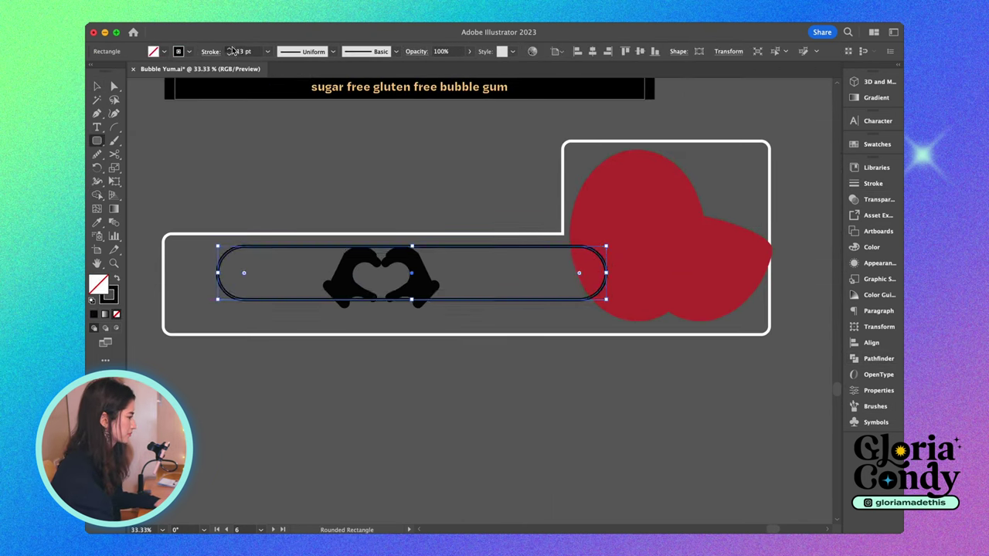
left_click(230, 48)
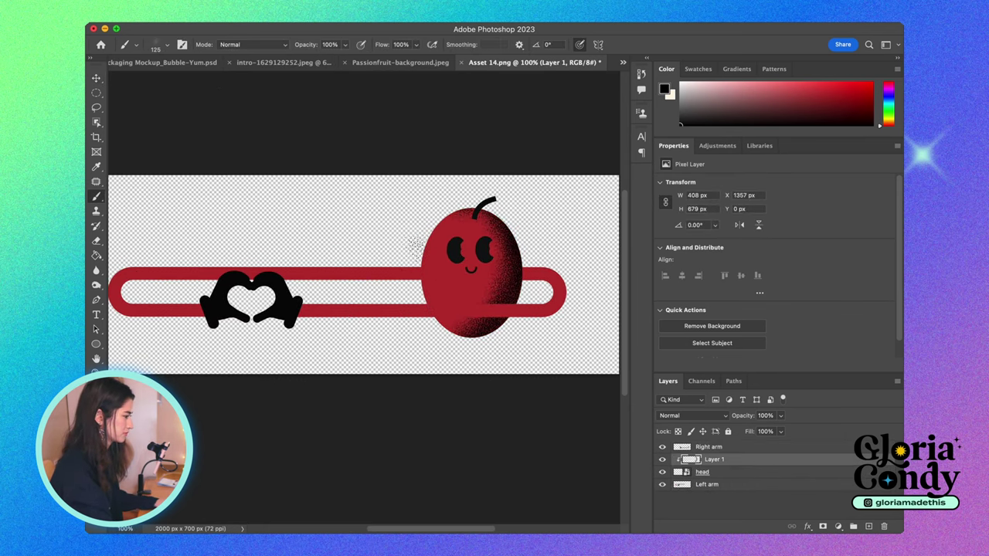
In Photoshop, add a layer for stippled shading on the passionfruit character's arms
left_click(865, 527)
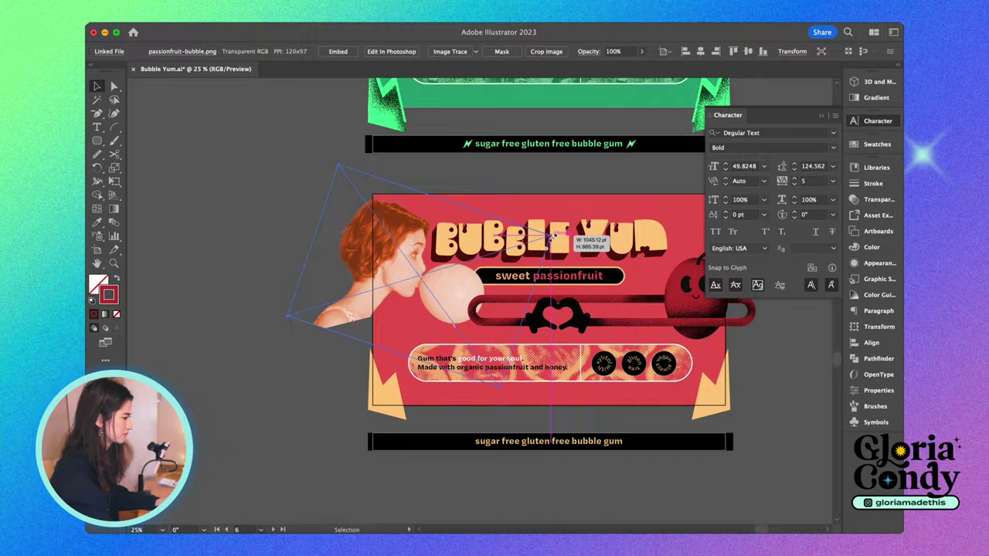
Adjust the bubble-blowing photo on the passionfruit label, and stipple the peach corner shapes in Photoshop before returning to Illustrator
right_click(259, 238)
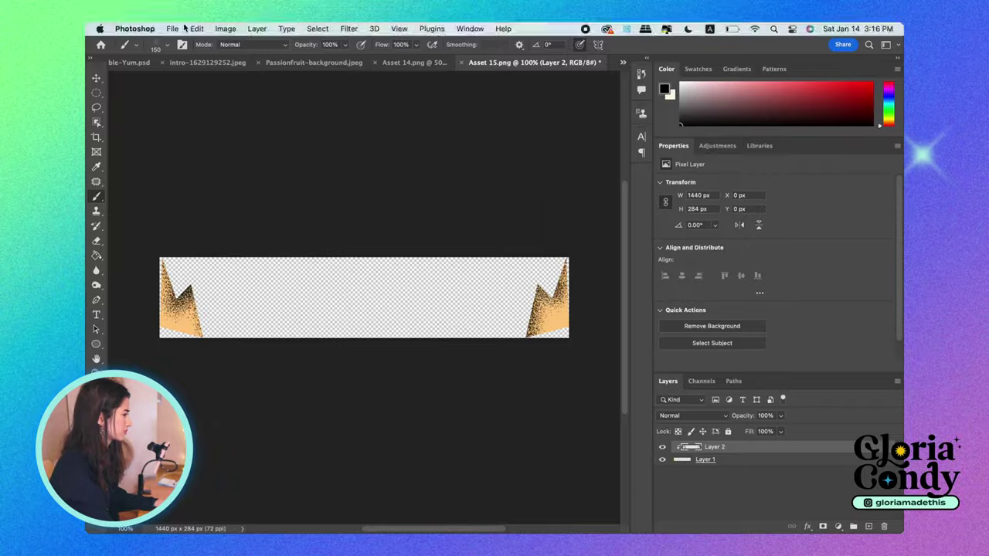
left_click(533, 515)
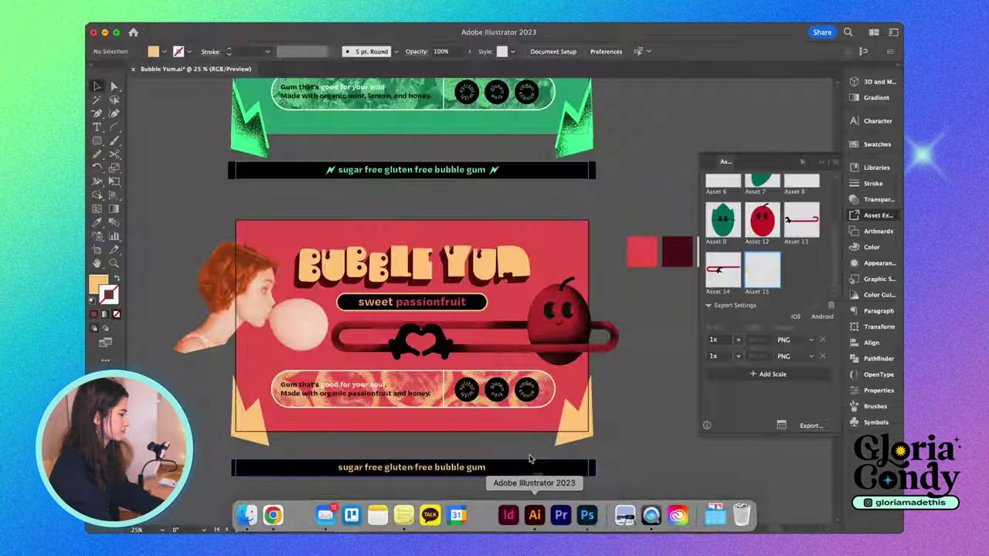